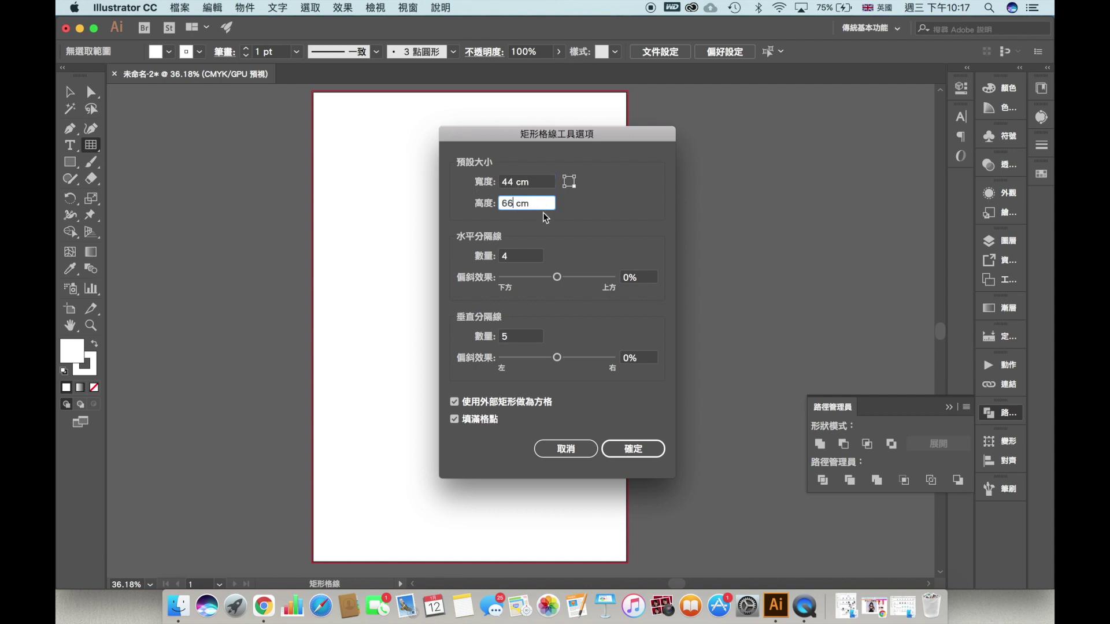
- Create a 44 × 66 cm rectangular grid with 1 horizontal and 3 vertical dividers and align it to the artboard
{"action": "left_click", "coordinate": [512, 255]}
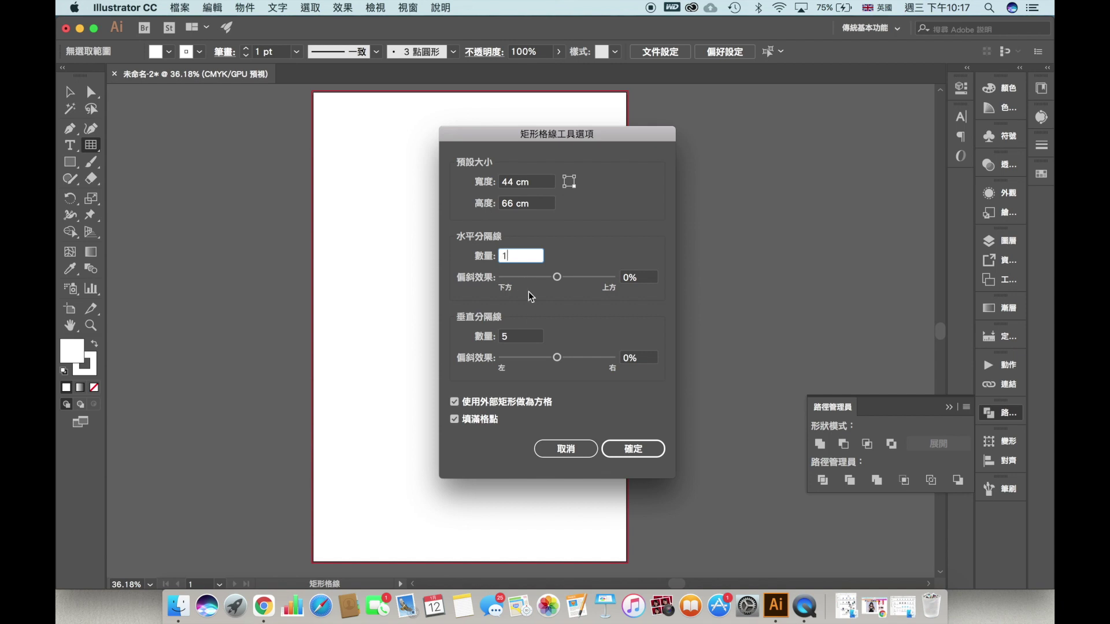
{"action": "left_click", "coordinate": [509, 340]}
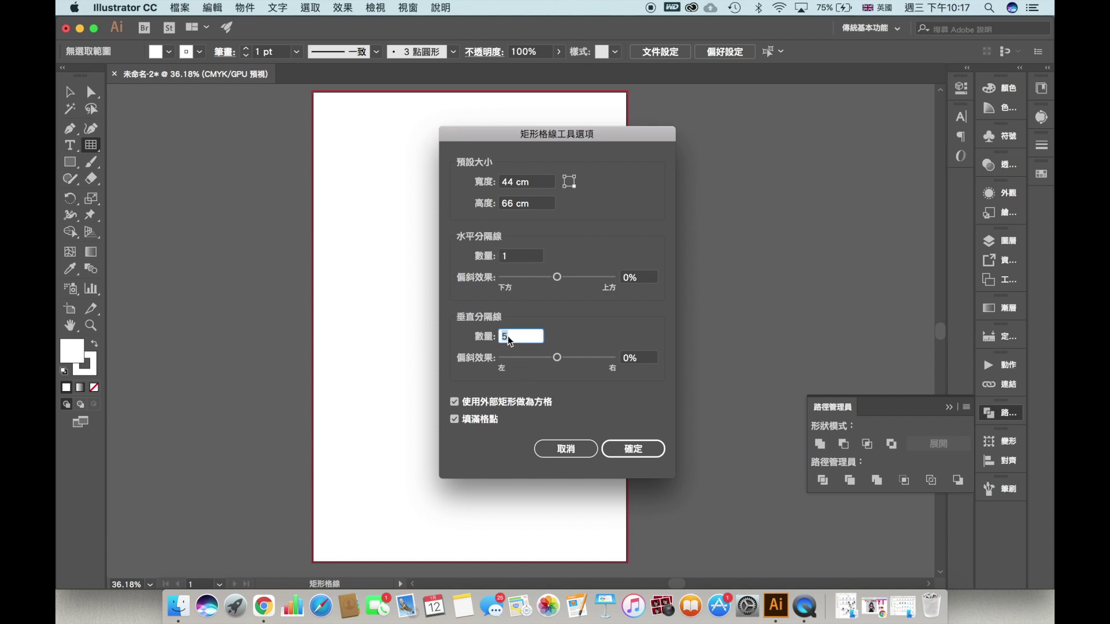
{"action": "left_click", "coordinate": [636, 449]}
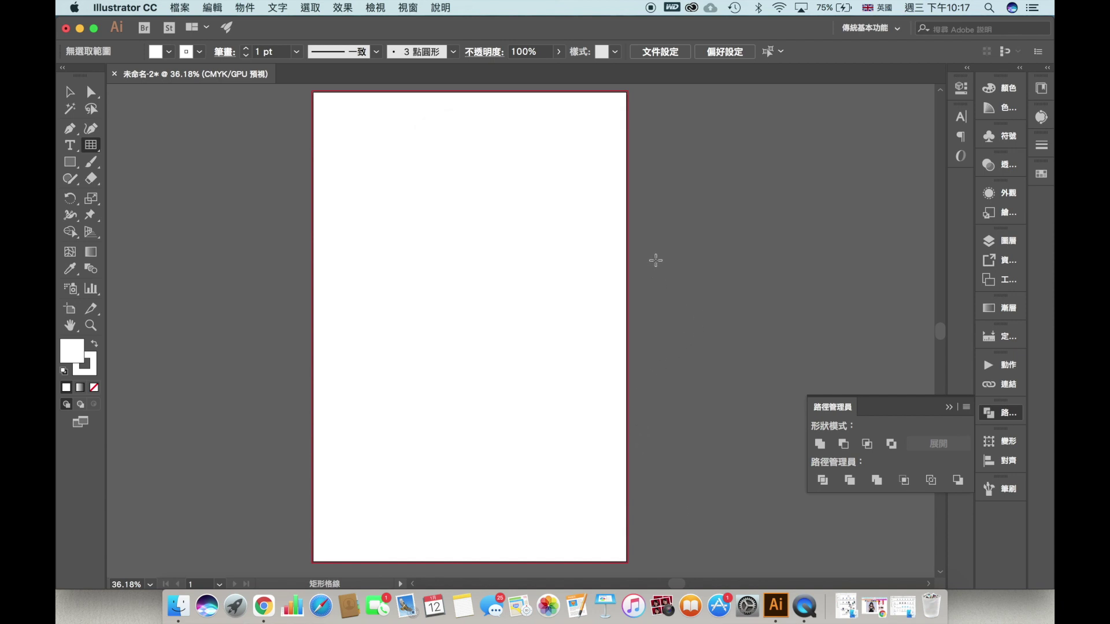
{"action": "left_click", "coordinate": [655, 260]}
{"action": "left_click", "coordinate": [651, 442]}
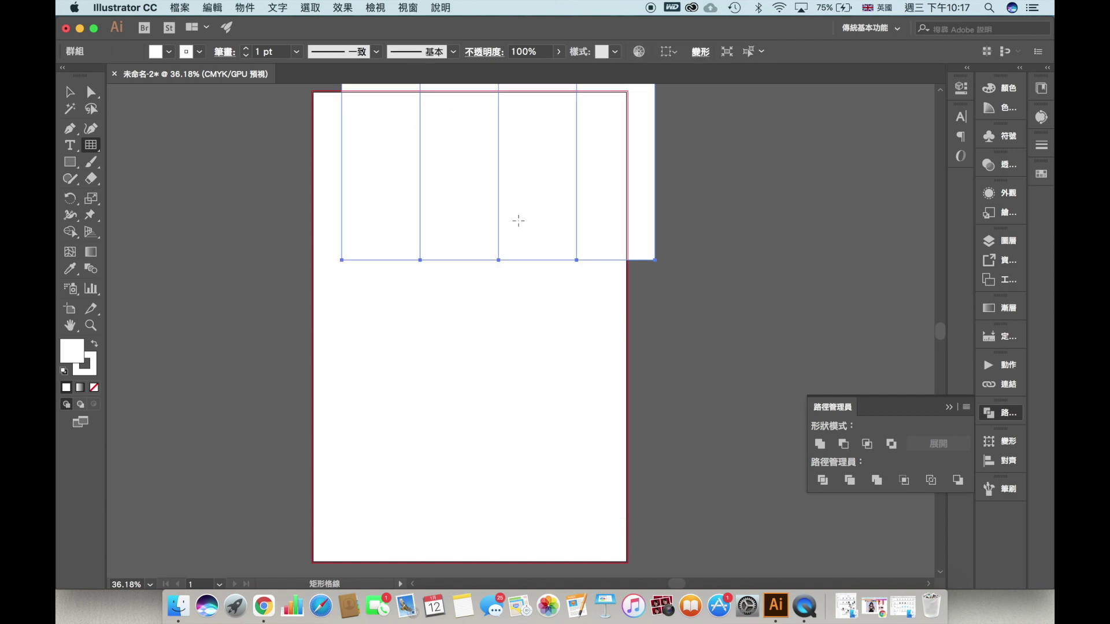
{"action": "left_click", "coordinate": [69, 91]}
{"action": "left_click_drag", "start_coordinate": [439, 243], "coordinate": [479, 324]}
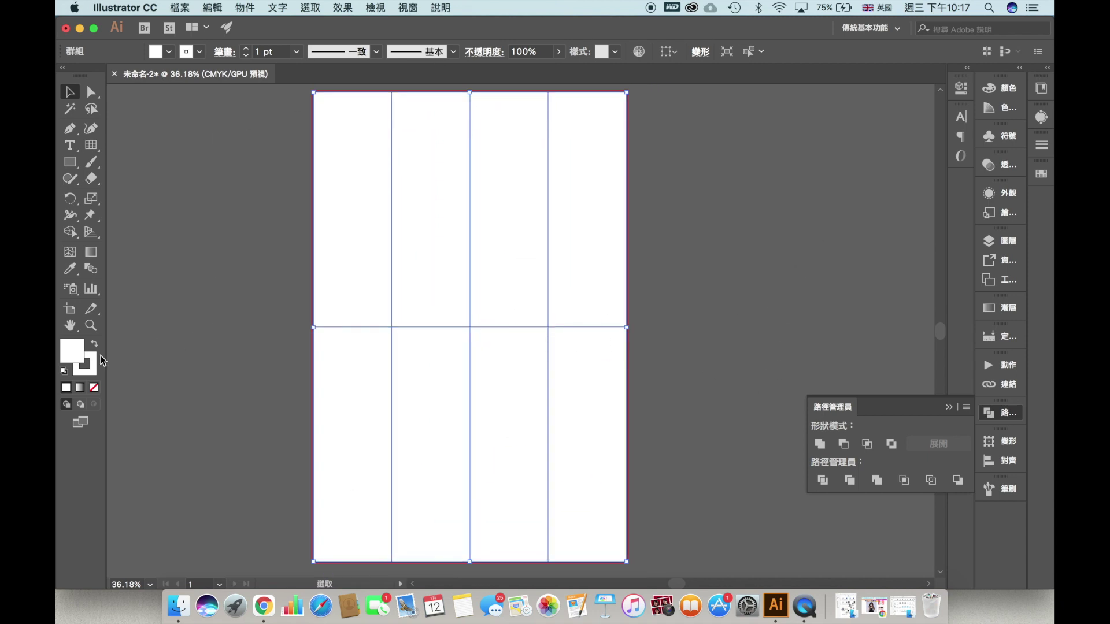
- Fill the grid with black, colour 000000
{"action": "double_click", "coordinate": [78, 357]}
{"action": "left_click_drag", "start_coordinate": [602, 362], "coordinate": [530, 474]}
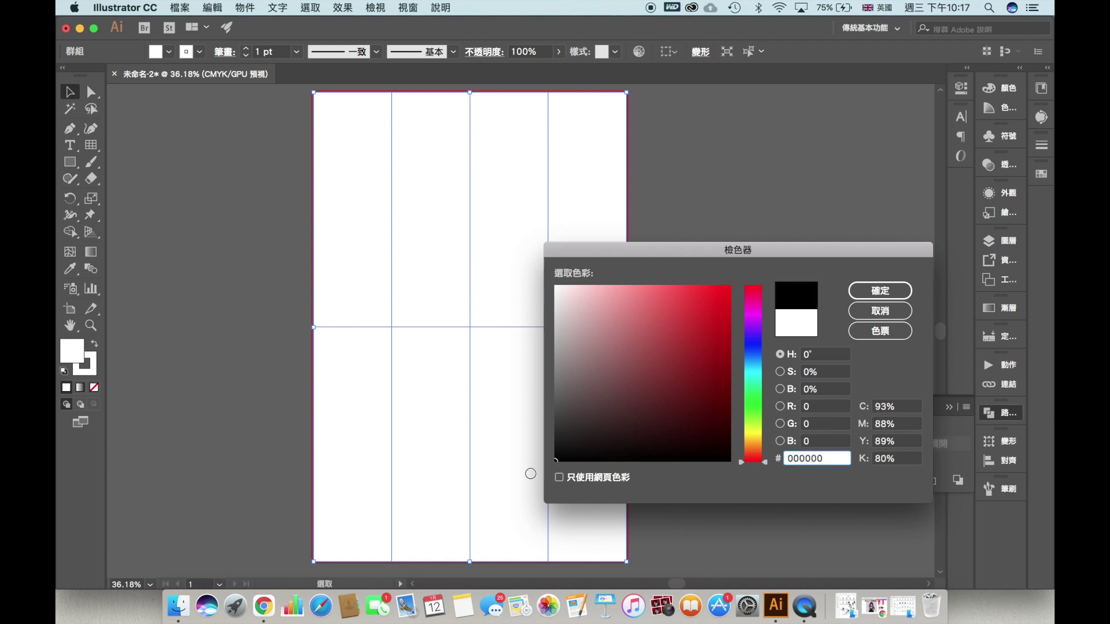
{"action": "left_click", "coordinate": [871, 287]}
{"action": "left_click", "coordinate": [809, 241]}
{"action": "left_click", "coordinate": [520, 248]}
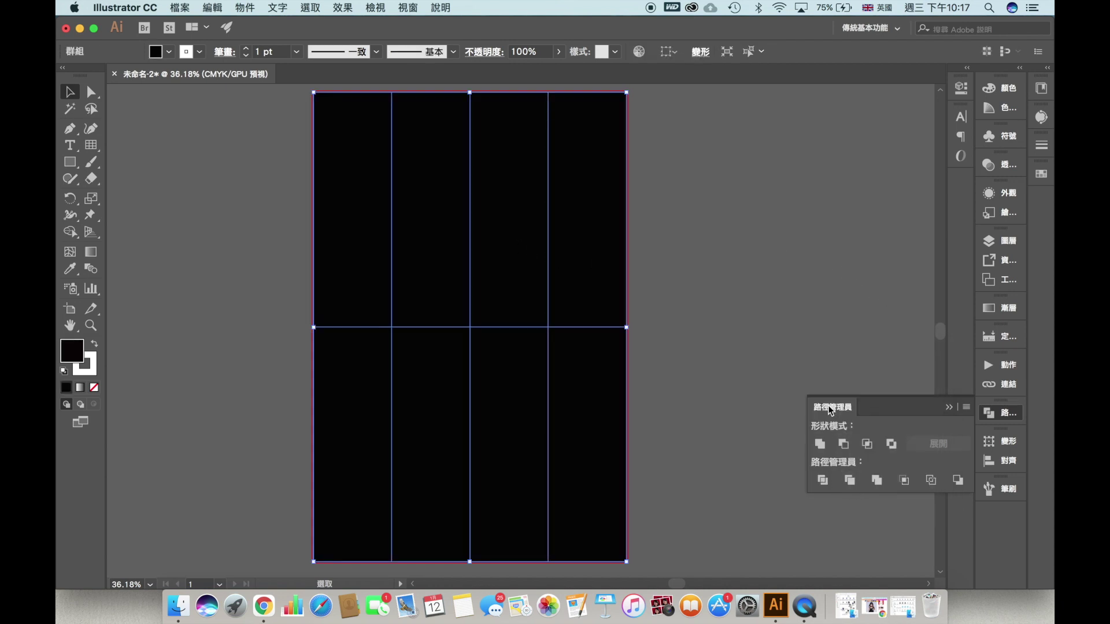
- Split the black grid into separate cells with the Pathfinder Divide operation
{"action": "left_click", "coordinate": [410, 7]}
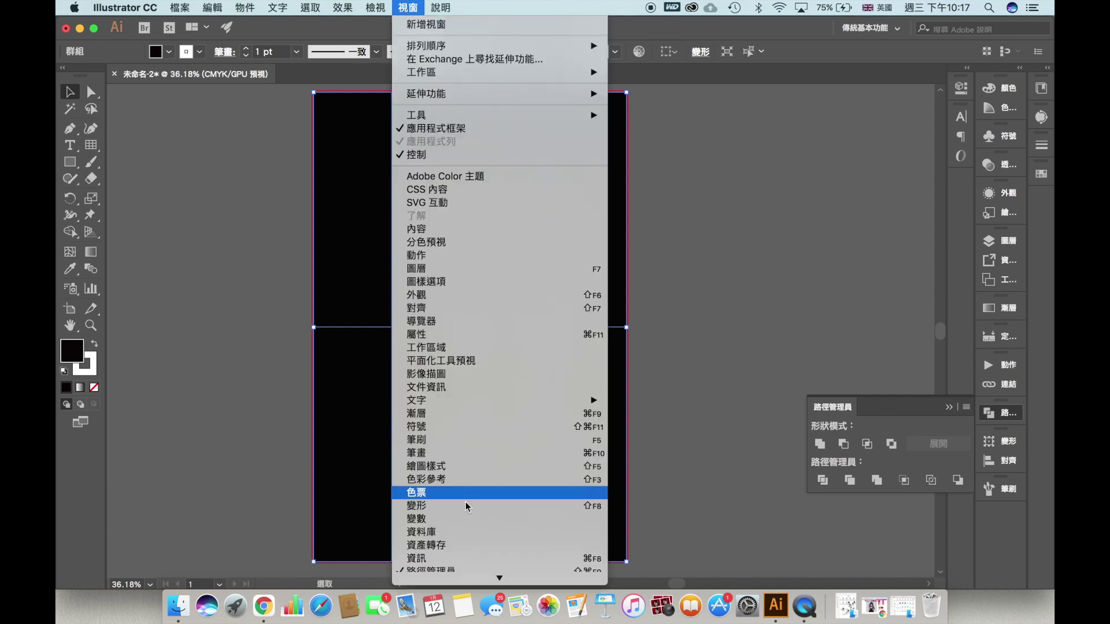
{"action": "left_click", "coordinate": [823, 482]}
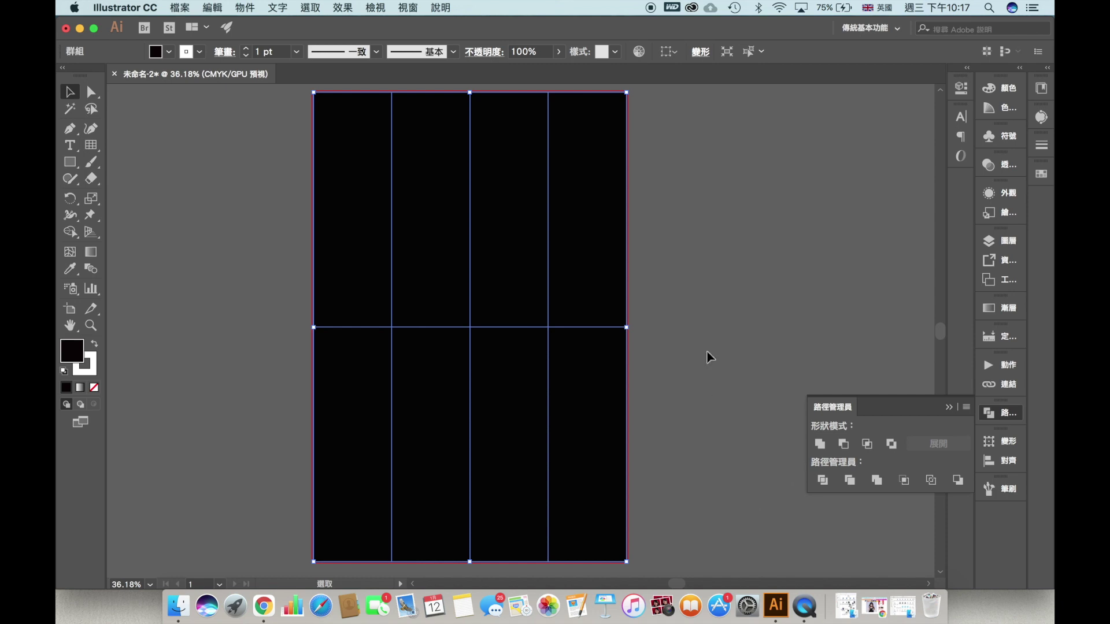
{"action": "left_click", "coordinate": [707, 350]}
{"action": "left_click", "coordinate": [552, 346]}
{"action": "left_click", "coordinate": [751, 295]}
{"action": "left_click", "coordinate": [528, 278]}
- Ungroup the divided grid so each cell can be selected individually
{"action": "right_click", "coordinate": [527, 223]}
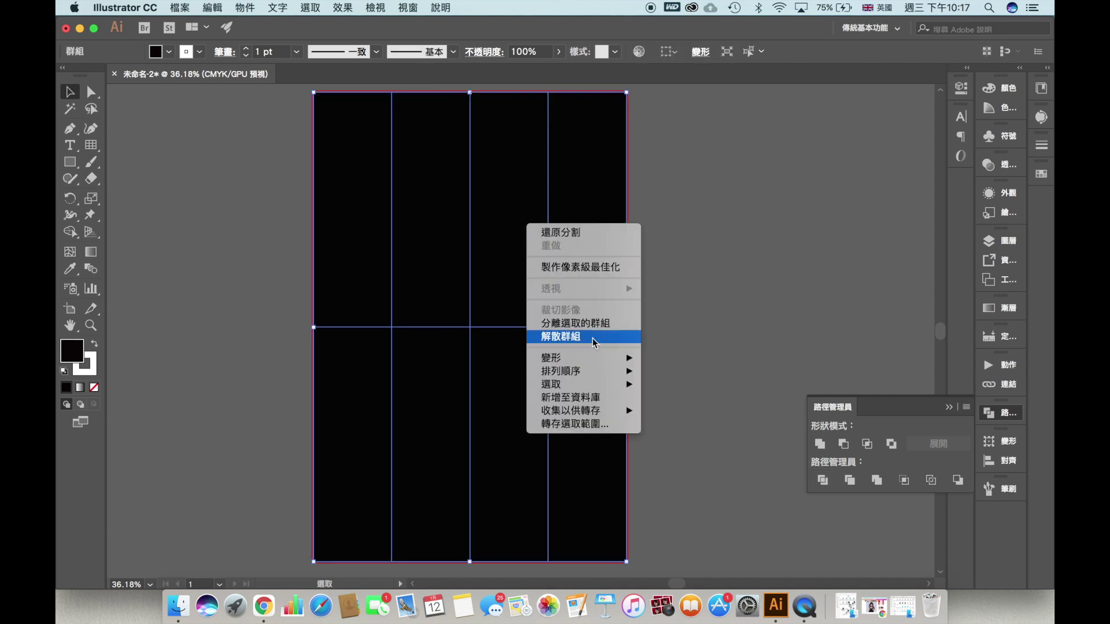
{"action": "left_click", "coordinate": [78, 355]}
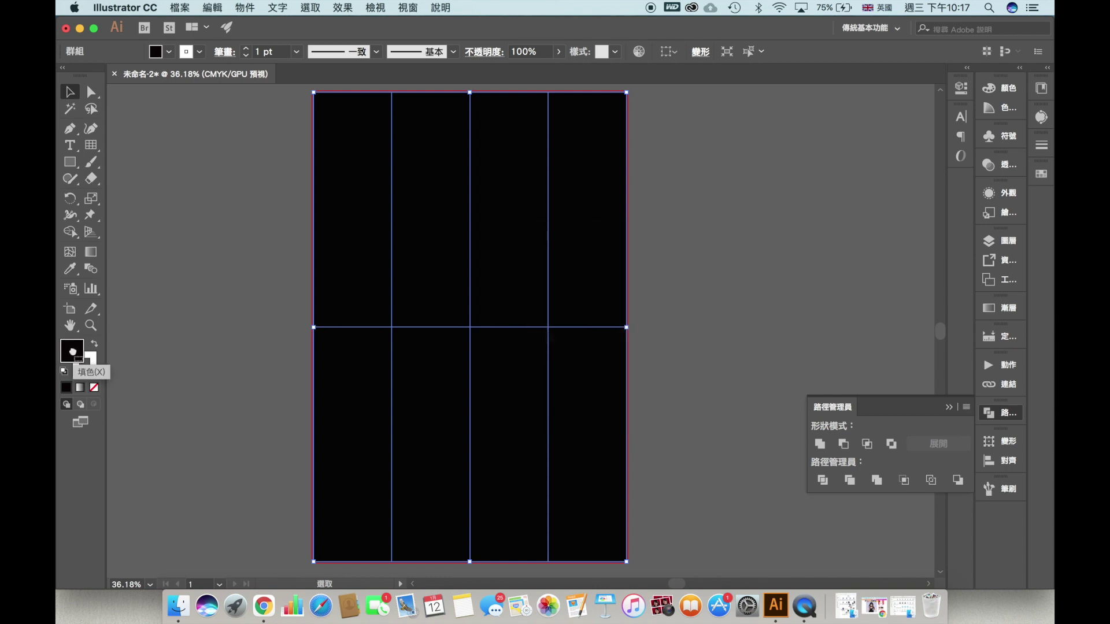
{"action": "right_click", "coordinate": [466, 260]}
{"action": "left_click", "coordinate": [503, 366]}
{"action": "left_click", "coordinate": [736, 292]}
{"action": "left_click", "coordinate": [323, 185]}
{"action": "left_click", "coordinate": [223, 225]}
- Enlarge the portrait photo over the grid and set it aside next to the artboard
{"action": "key", "text": "space"}
{"action": "left_click_drag", "start_coordinate": [300, 245], "coordinate": [400, 267]}
{"action": "left_click_drag", "start_coordinate": [192, 528], "coordinate": [583, 485]}
{"action": "key", "text": "space"}
{"action": "left_click_drag", "start_coordinate": [354, 359], "coordinate": [267, 314]}
{"action": "left_click_drag", "start_coordinate": [514, 471], "coordinate": [560, 517]}
{"action": "left_click_drag", "start_coordinate": [335, 414], "coordinate": [149, 397]}
{"action": "scroll", "coordinate": [733, 316], "scroll_direction": "up", "scroll_amount": 3}
- Select all eight grid cells and shrink them downward from the top, making each row about 30 cm tall
{"action": "left_click_drag", "start_coordinate": [724, 407], "coordinate": [441, 337]}
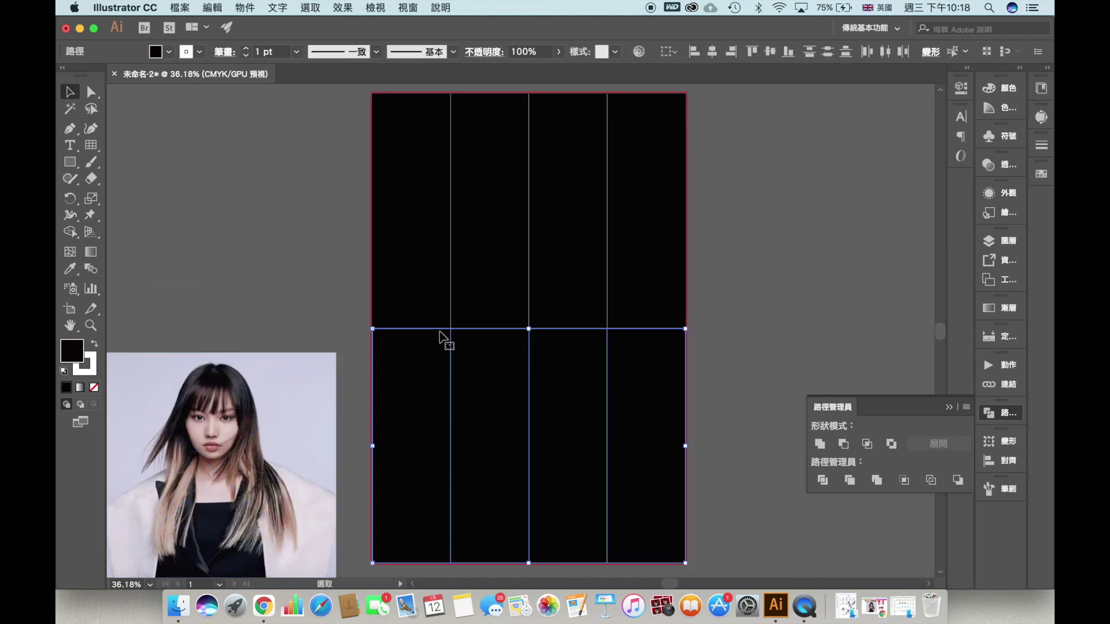
{"action": "left_click", "coordinate": [751, 317]}
{"action": "left_click_drag", "start_coordinate": [774, 409], "coordinate": [393, 215]}
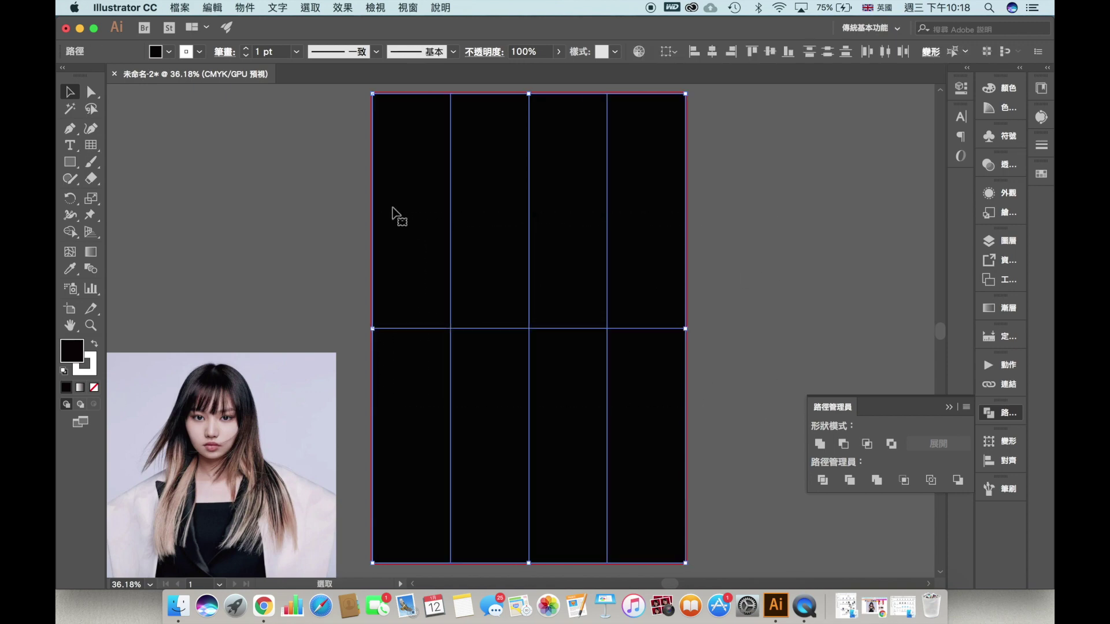
{"action": "left_click_drag", "start_coordinate": [536, 93], "coordinate": [533, 123]}
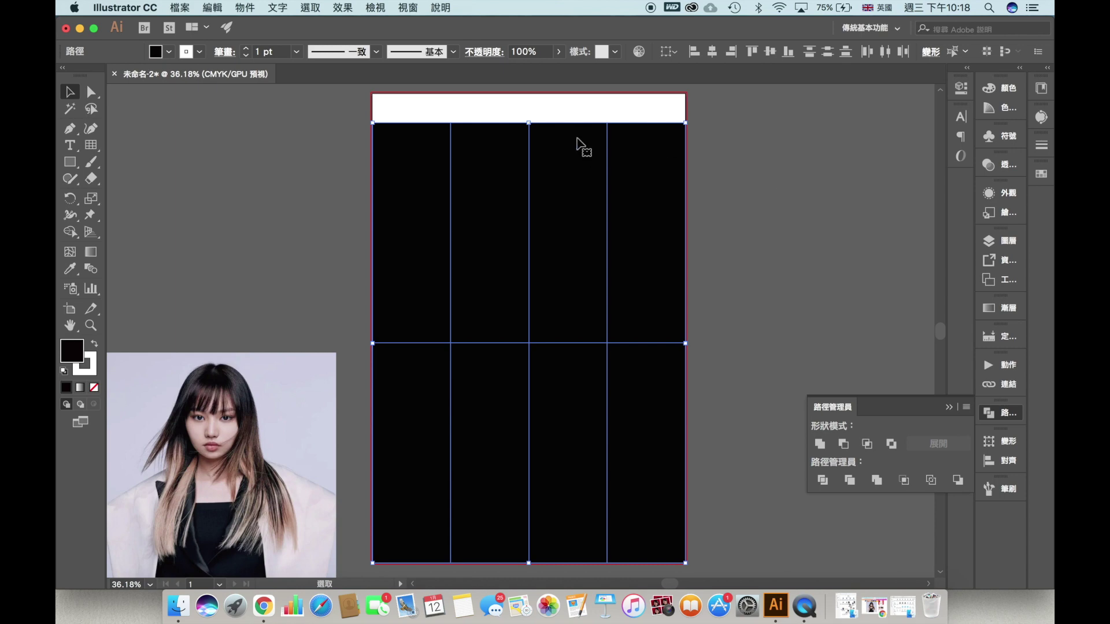
{"action": "left_click_drag", "start_coordinate": [530, 122], "coordinate": [532, 134]}
{"action": "left_click", "coordinate": [798, 209]}
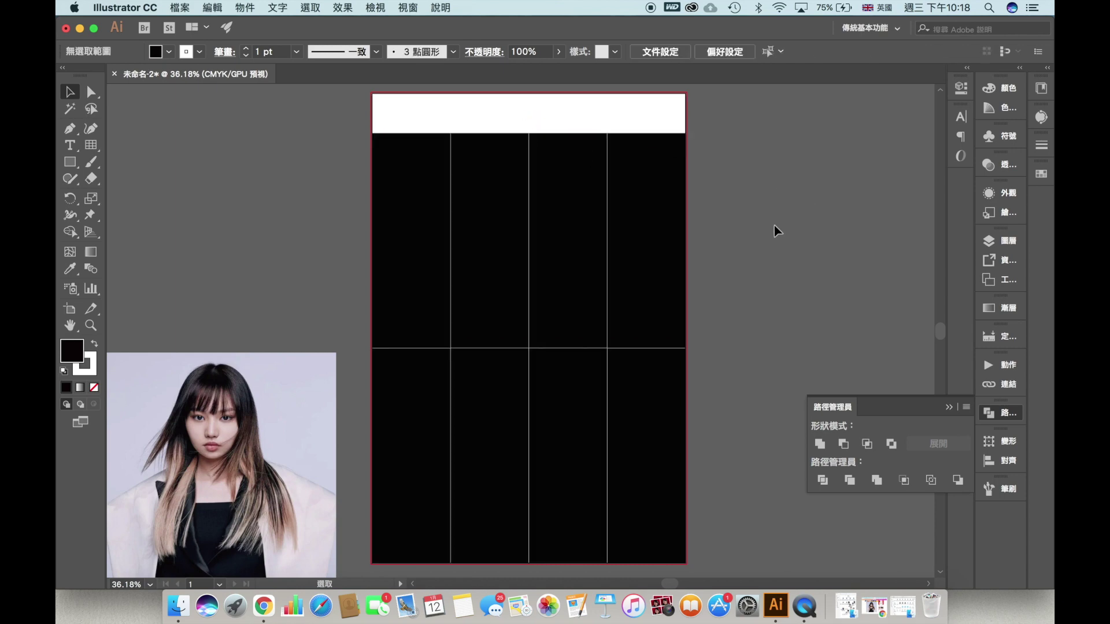
- Move the upper row of cells up to the artboard's top edge, leaving a white band between the rows
{"action": "left_click", "coordinate": [458, 214]}
{"action": "left_click_drag", "start_coordinate": [458, 213], "coordinate": [458, 174]}
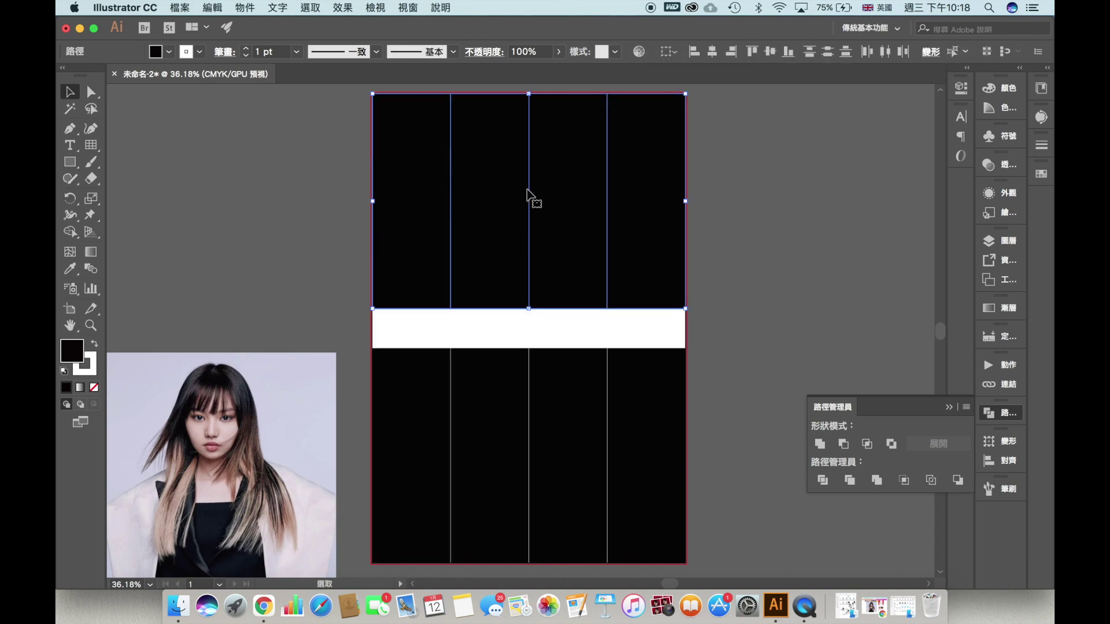
{"action": "left_click", "coordinate": [744, 224]}
- Fit the long-haired portrait with bangs to the lower row's height and clip it to the first lower cell with a clipping mask
{"action": "left_click_drag", "start_coordinate": [575, 347], "coordinate": [624, 250]}
{"action": "left_click_drag", "start_coordinate": [281, 373], "coordinate": [486, 370]}
{"action": "left_click_drag", "start_coordinate": [467, 493], "coordinate": [466, 470]}
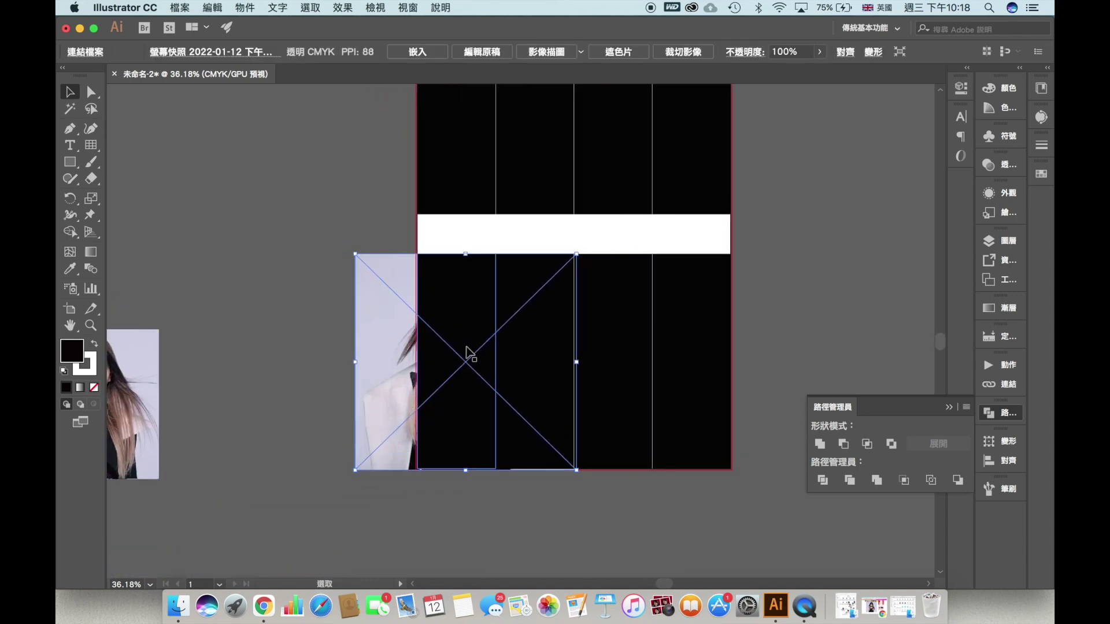
{"action": "left_click", "coordinate": [479, 368], "text": "shift"}
{"action": "right_click", "coordinate": [451, 295]}
{"action": "left_click", "coordinate": [498, 398]}
{"action": "left_click", "coordinate": [284, 301]}
- Scale the second portrait to the upper row's height and clip it to the first upper cell with a clipping mask
{"action": "left_click_drag", "start_coordinate": [287, 256], "coordinate": [360, 351]}
{"action": "left_click_drag", "start_coordinate": [225, 437], "coordinate": [365, 249]}
{"action": "scroll", "coordinate": [393, 286], "scroll_direction": "right", "scroll_amount": 2}
{"action": "scroll", "coordinate": [393, 286], "scroll_direction": "up", "scroll_amount": 1}
{"action": "left_click_drag", "start_coordinate": [315, 362], "coordinate": [514, 256]}
{"action": "left_click_drag", "start_coordinate": [568, 146], "coordinate": [607, 106]}
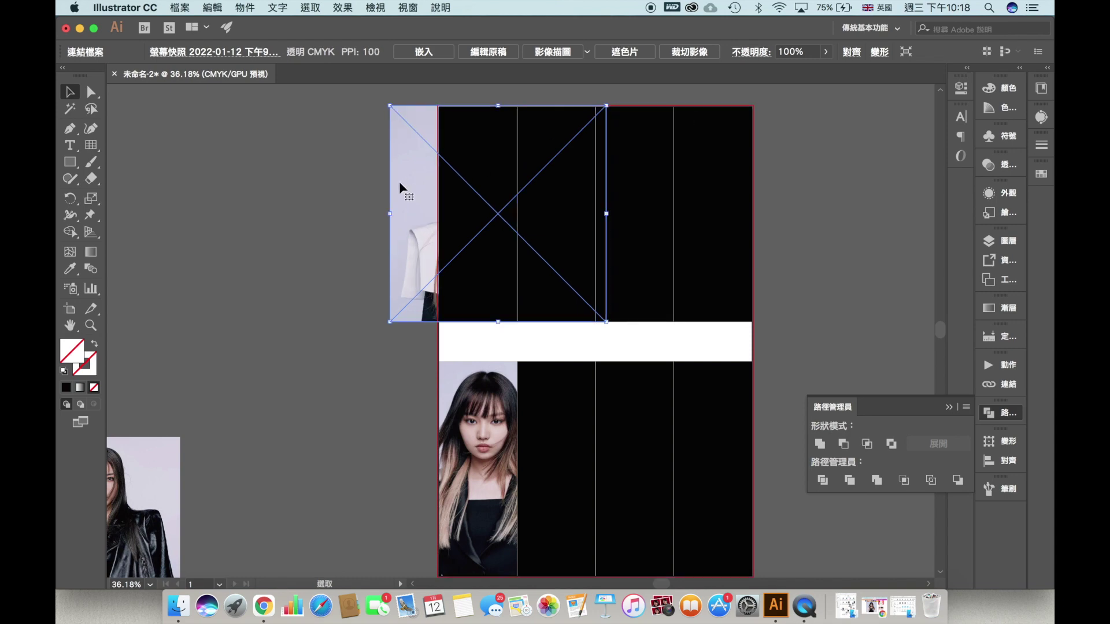
{"action": "left_click", "coordinate": [351, 287]}
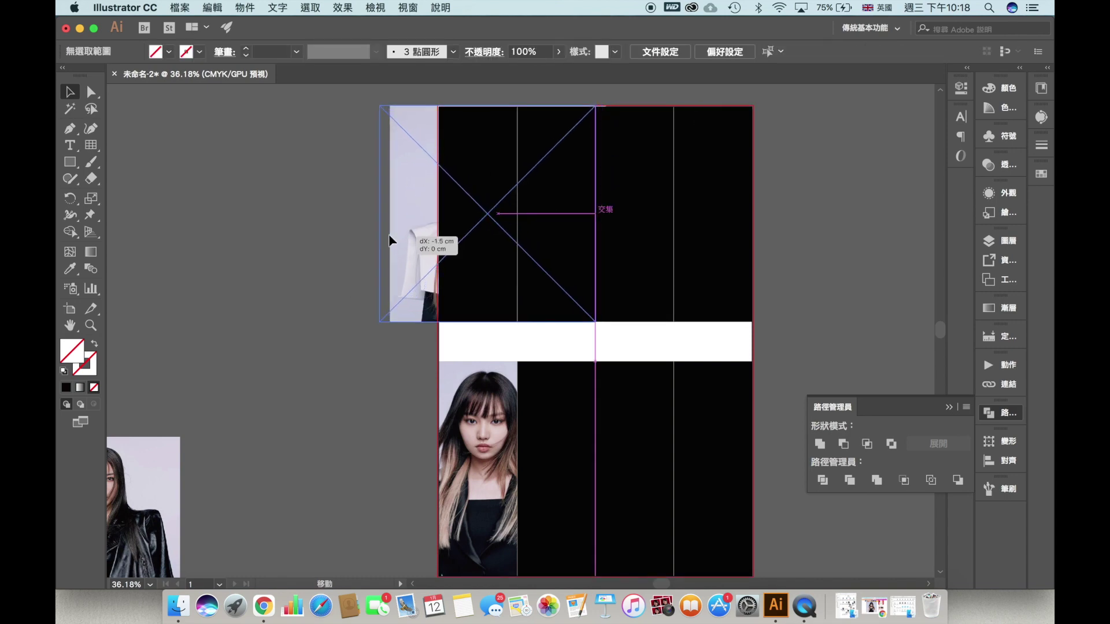
{"action": "left_click_drag", "start_coordinate": [391, 235], "coordinate": [381, 234]}
{"action": "left_click", "coordinate": [328, 215]}
{"action": "left_click_drag", "start_coordinate": [499, 252], "coordinate": [497, 242]}
{"action": "right_click", "coordinate": [492, 226]}
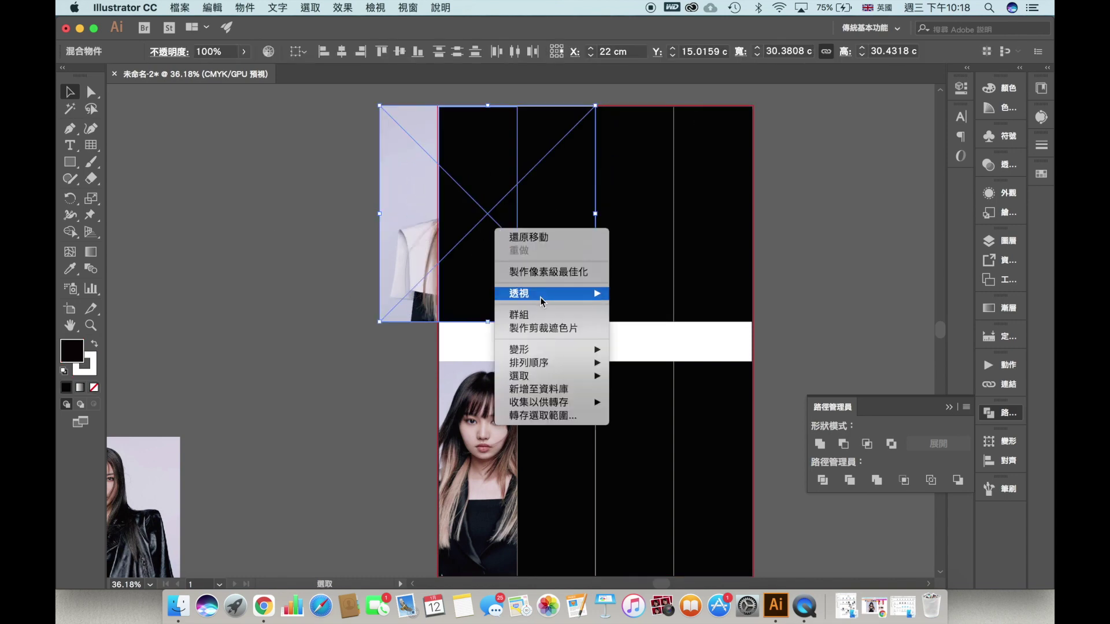
{"action": "left_click", "coordinate": [536, 327]}
- Shift the portrait left inside the first upper cell's clipping mask to centre the face
{"action": "double_click", "coordinate": [473, 185]}
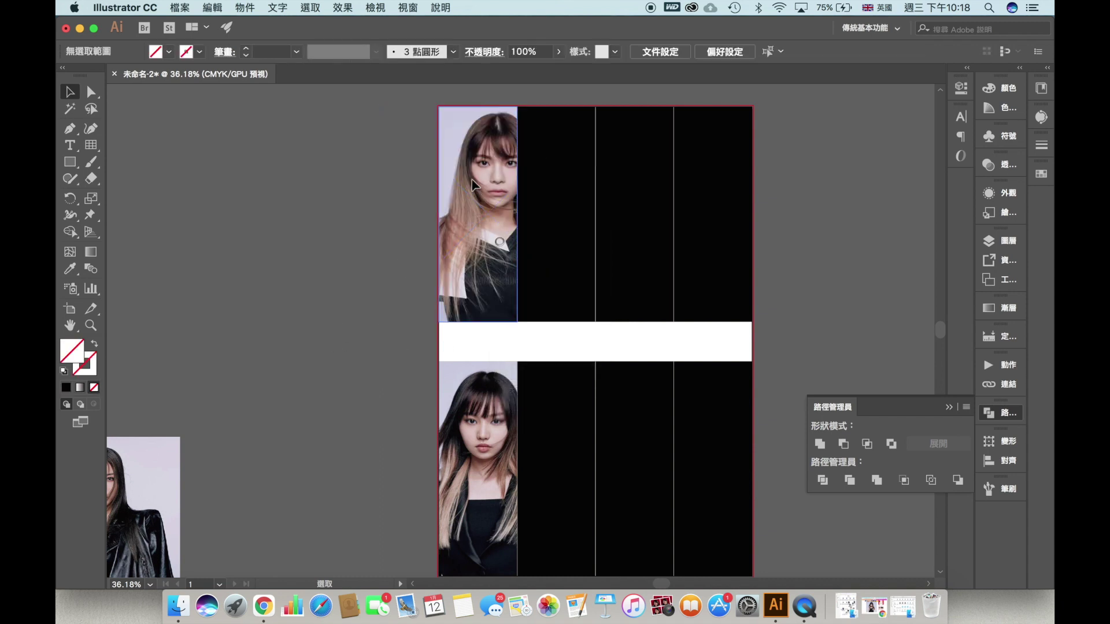
{"action": "left_click_drag", "start_coordinate": [487, 171], "coordinate": [470, 175]}
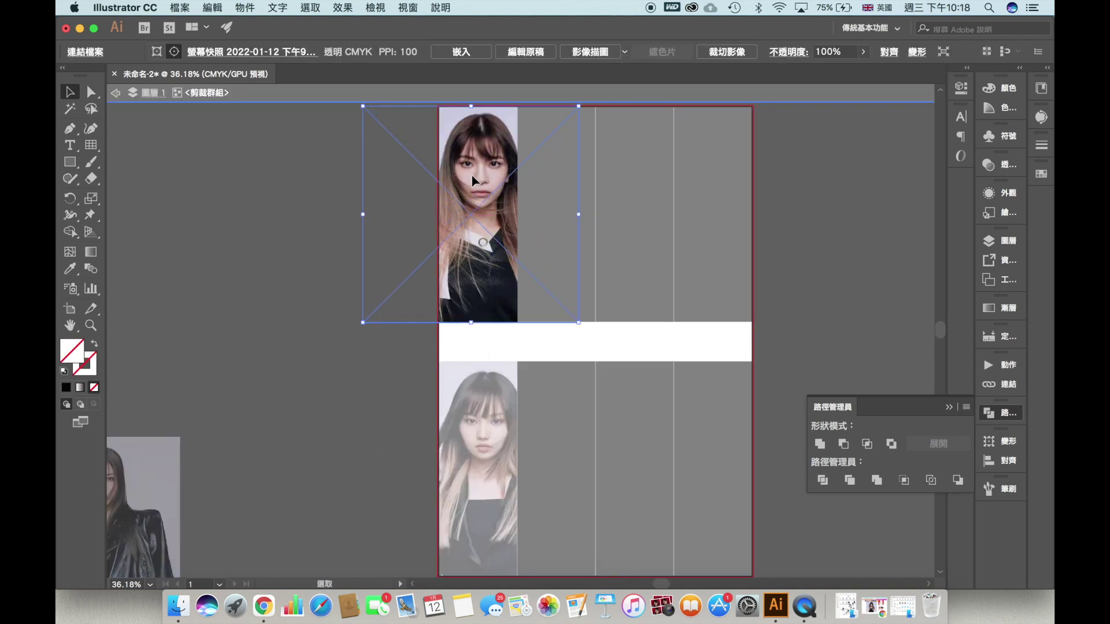
{"action": "double_click", "coordinate": [268, 272]}
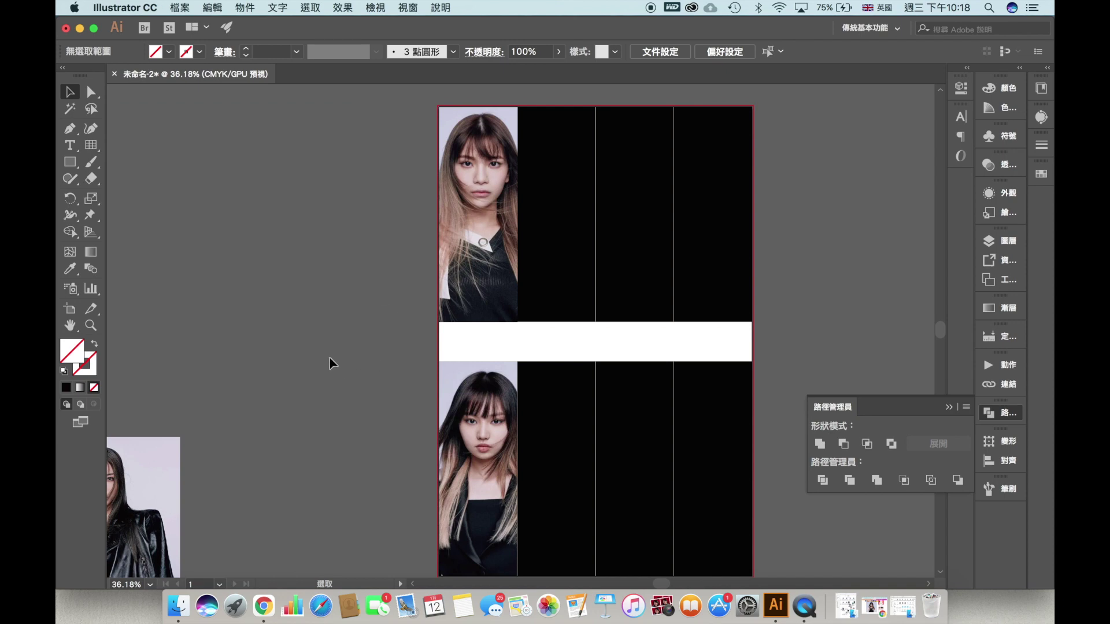
- Shift the portrait slightly left inside the first lower cell's clipping mask
{"action": "scroll", "coordinate": [330, 363], "scroll_direction": "left", "scroll_amount": 2}
{"action": "scroll", "coordinate": [329, 363], "scroll_direction": "down", "scroll_amount": 1}
{"action": "double_click", "coordinate": [541, 387]}
{"action": "left_click_drag", "start_coordinate": [541, 388], "coordinate": [532, 387]}
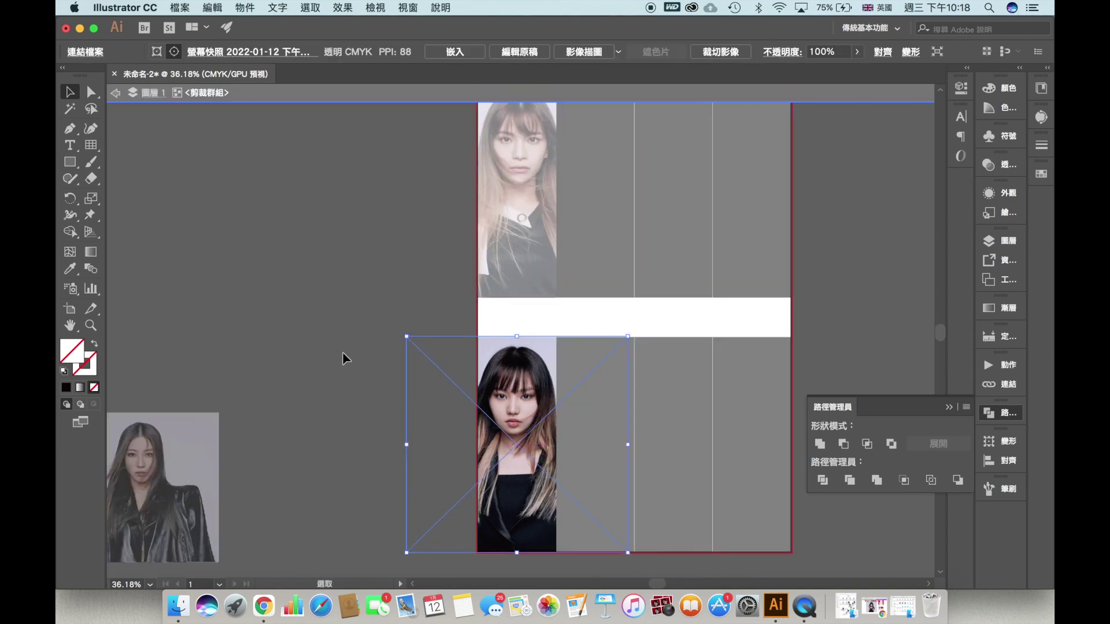
{"action": "double_click", "coordinate": [395, 355]}
- Fit the leather-jacket portrait over the second lower cell and clip it to that cell with a clipping mask
{"action": "left_click_drag", "start_coordinate": [305, 270], "coordinate": [558, 473]}
{"action": "left_click_drag", "start_coordinate": [389, 344], "coordinate": [572, 412]}
{"action": "left_click_drag", "start_coordinate": [589, 541], "coordinate": [602, 553]}
{"action": "left_click", "coordinate": [602, 359], "text": "shift"}
{"action": "right_click", "coordinate": [601, 356]}
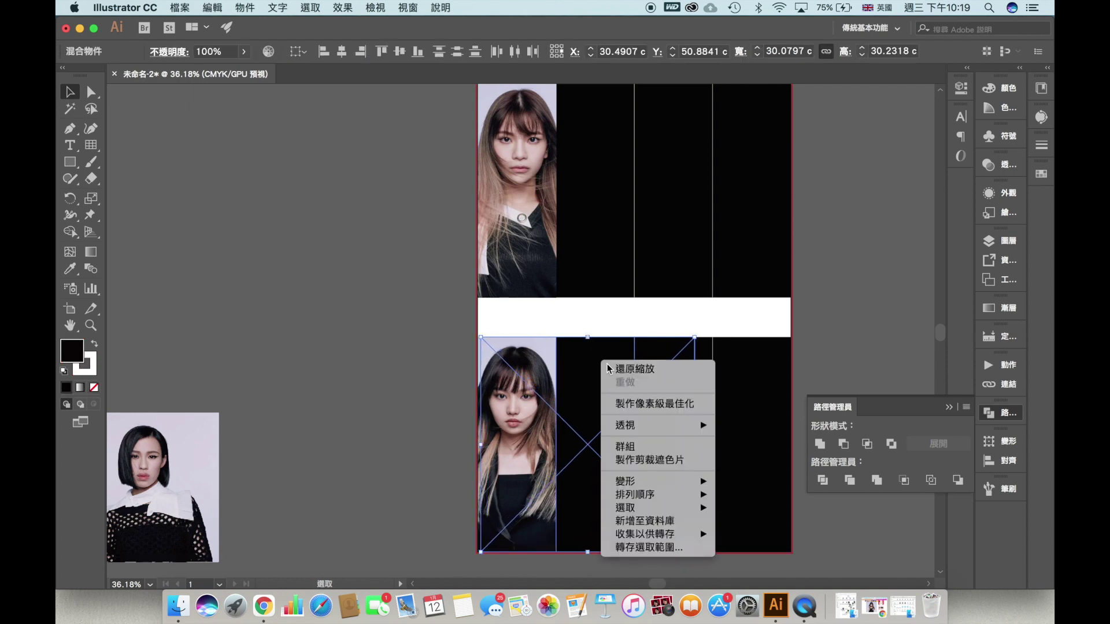
{"action": "left_click", "coordinate": [654, 460]}
{"action": "left_click", "coordinate": [392, 322]}
{"action": "scroll", "coordinate": [335, 292], "scroll_direction": "right", "scroll_amount": 5}
{"action": "scroll", "coordinate": [335, 292], "scroll_direction": "down", "scroll_amount": 2}
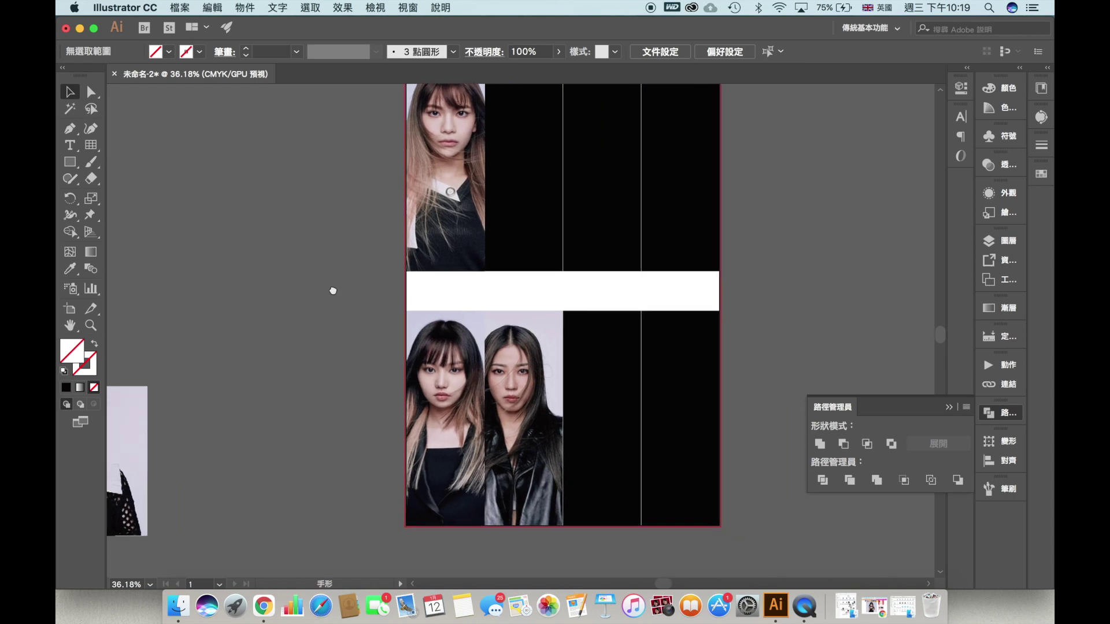
{"action": "left_click", "coordinate": [519, 378]}
{"action": "left_click_drag", "start_coordinate": [528, 349], "coordinate": [444, 350]}
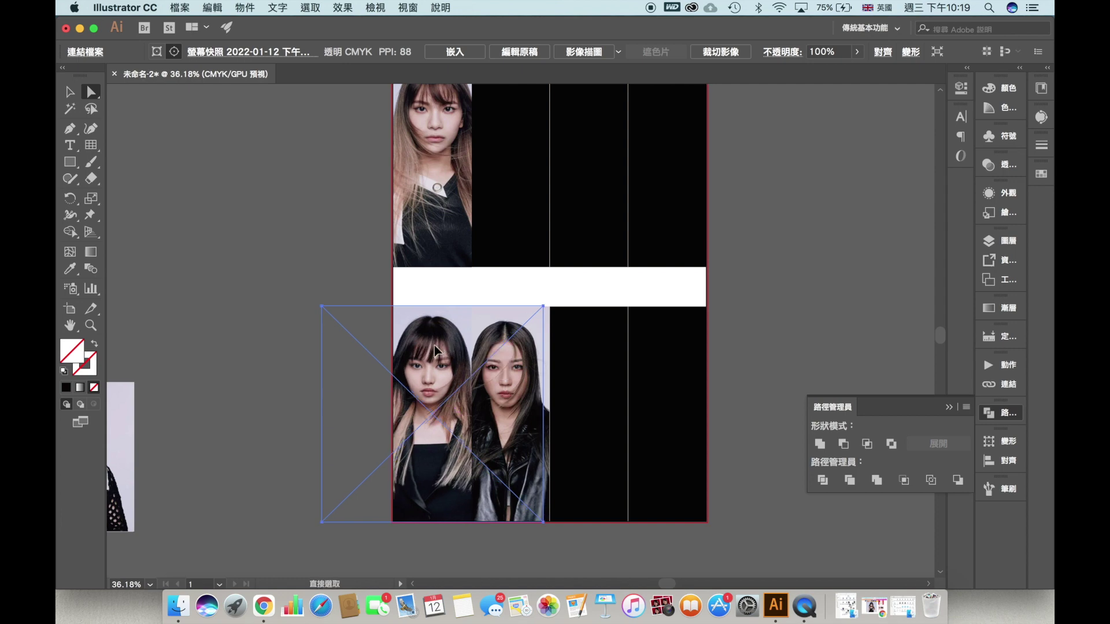
{"action": "left_click", "coordinate": [688, 291]}
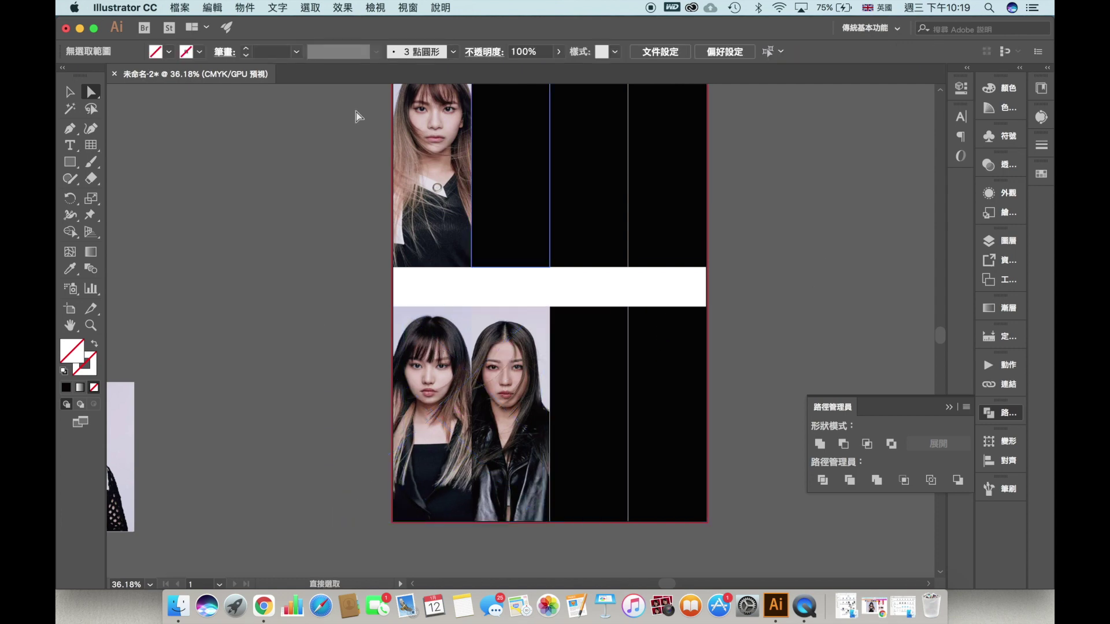
{"action": "left_click", "coordinate": [454, 380]}
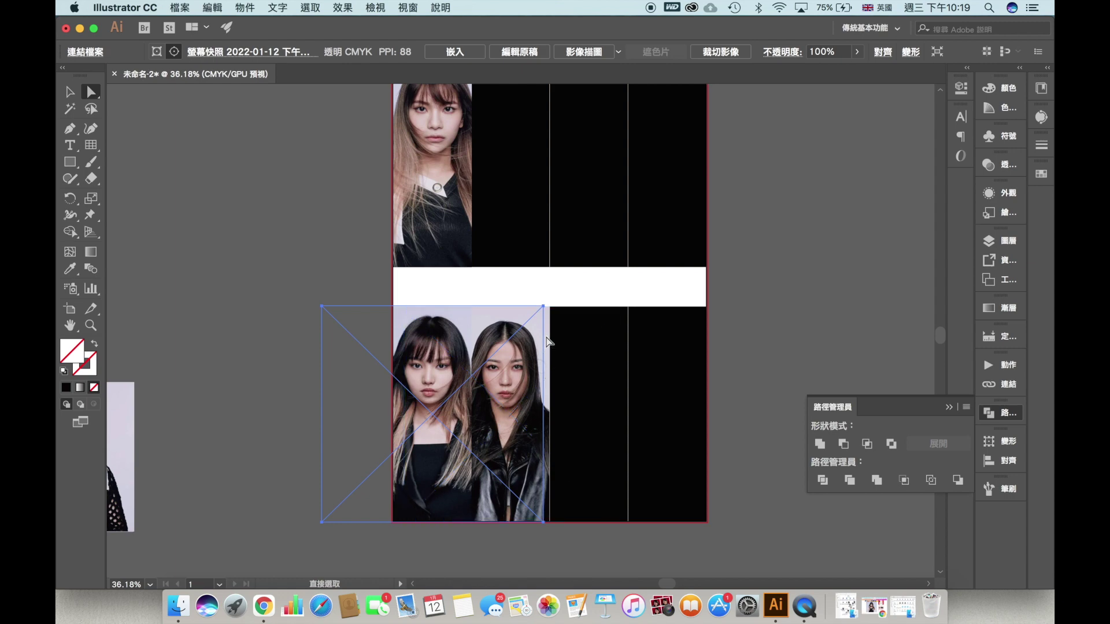
{"action": "left_click", "coordinate": [265, 300]}
- Enlarge the leather-jacket portrait slightly and reposition it inside the second lower cell's clipping mask
{"action": "left_click", "coordinate": [502, 352]}
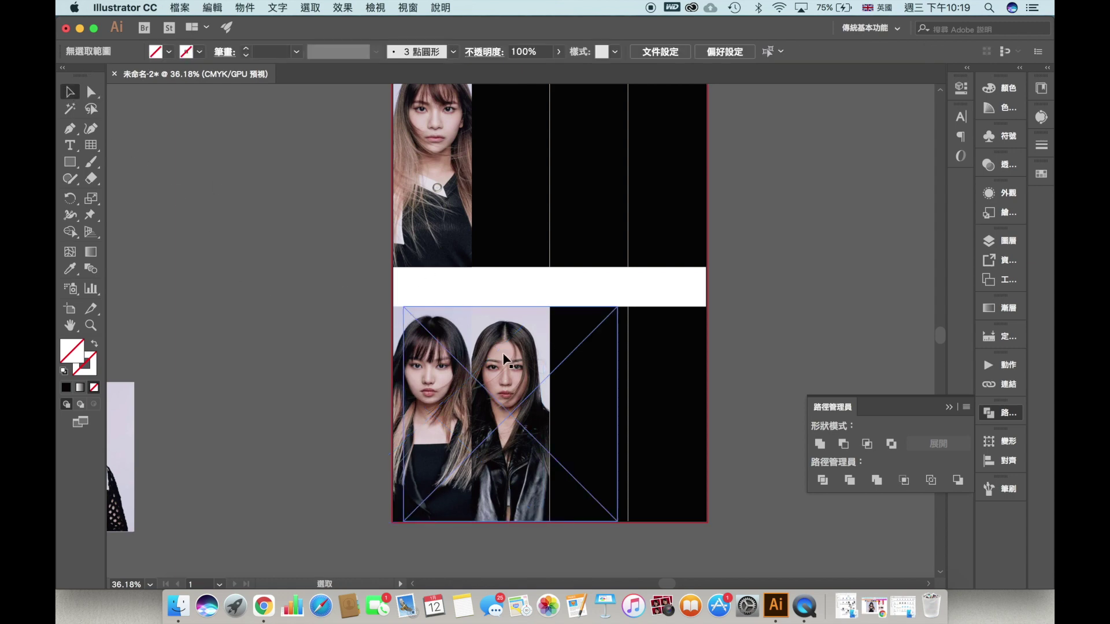
{"action": "double_click", "coordinate": [501, 353]}
{"action": "left_click_drag", "start_coordinate": [616, 307], "coordinate": [621, 303]}
{"action": "left_click_drag", "start_coordinate": [502, 355], "coordinate": [507, 360]}
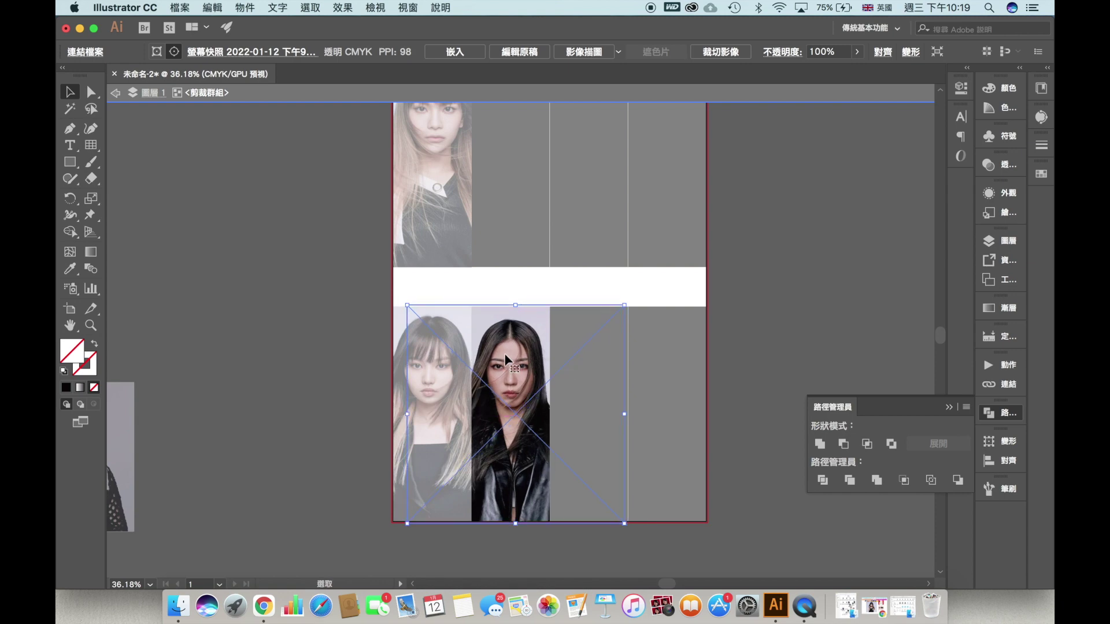
{"action": "double_click", "coordinate": [768, 320]}
- Fit the short-haired portrait to the lower row's height and clip it to the third lower cell with a clipping mask
{"action": "scroll", "coordinate": [149, 396], "scroll_direction": "left", "scroll_amount": 5}
{"action": "left_click_drag", "start_coordinate": [221, 465], "coordinate": [754, 391]}
{"action": "left_click_drag", "start_coordinate": [843, 280], "coordinate": [759, 286]}
{"action": "left_click_drag", "start_coordinate": [557, 458], "coordinate": [491, 522]}
{"action": "left_click", "coordinate": [632, 347], "text": "shift"}
{"action": "right_click", "coordinate": [629, 340]}
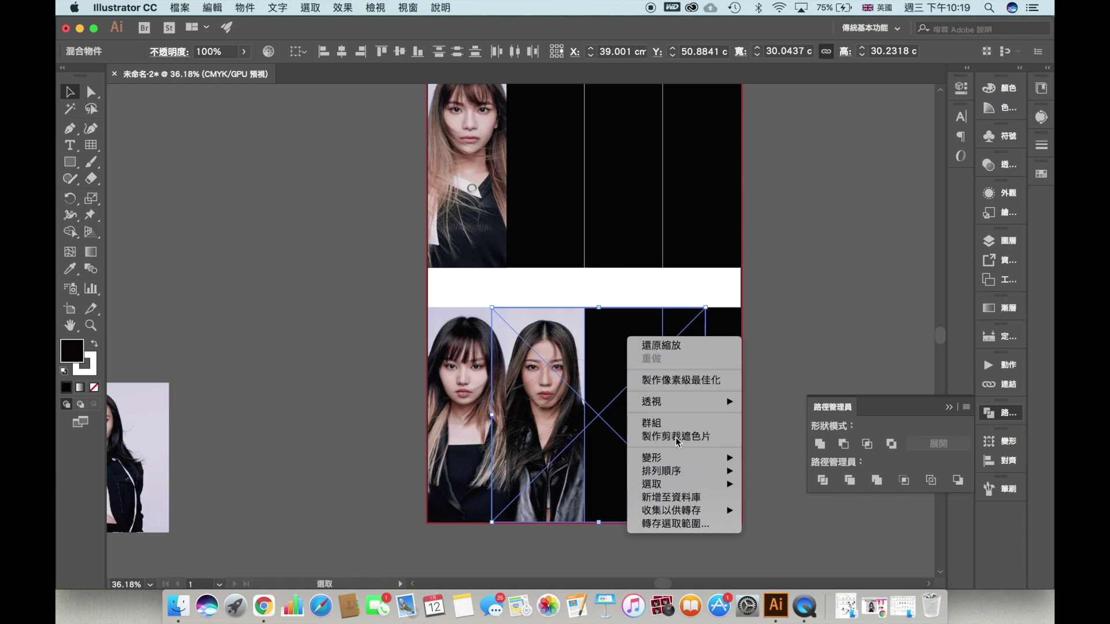
{"action": "left_click", "coordinate": [678, 441]}
{"action": "left_click", "coordinate": [656, 364]}
- Shift the short-haired portrait right to centre the face in the third lower cell and enlarge it slightly
{"action": "double_click", "coordinate": [632, 351]}
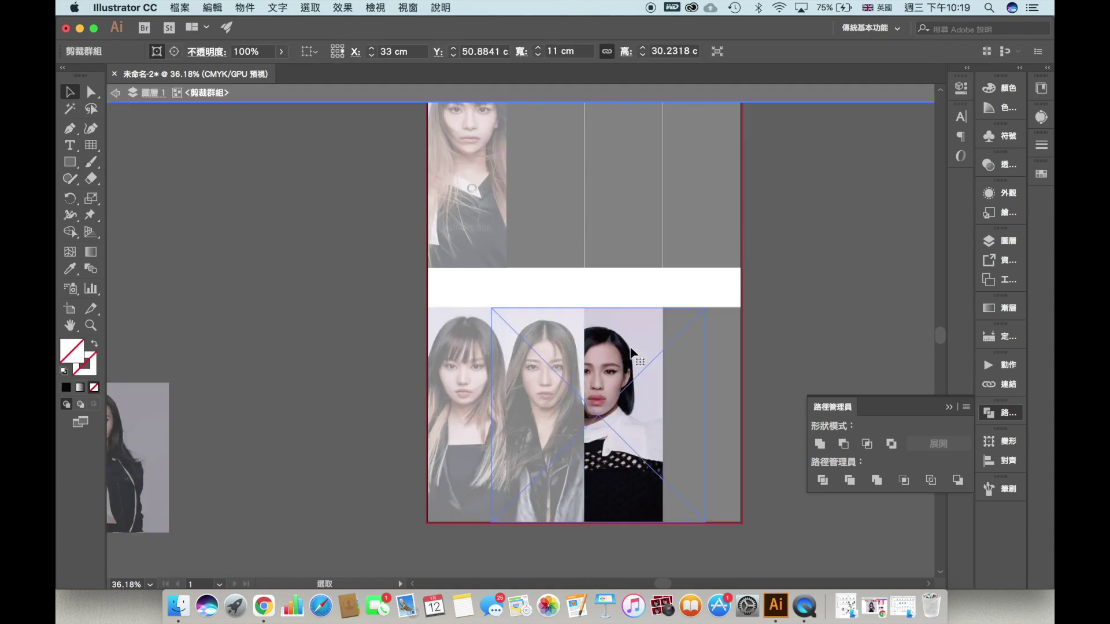
{"action": "left_click_drag", "start_coordinate": [632, 352], "coordinate": [637, 360]}
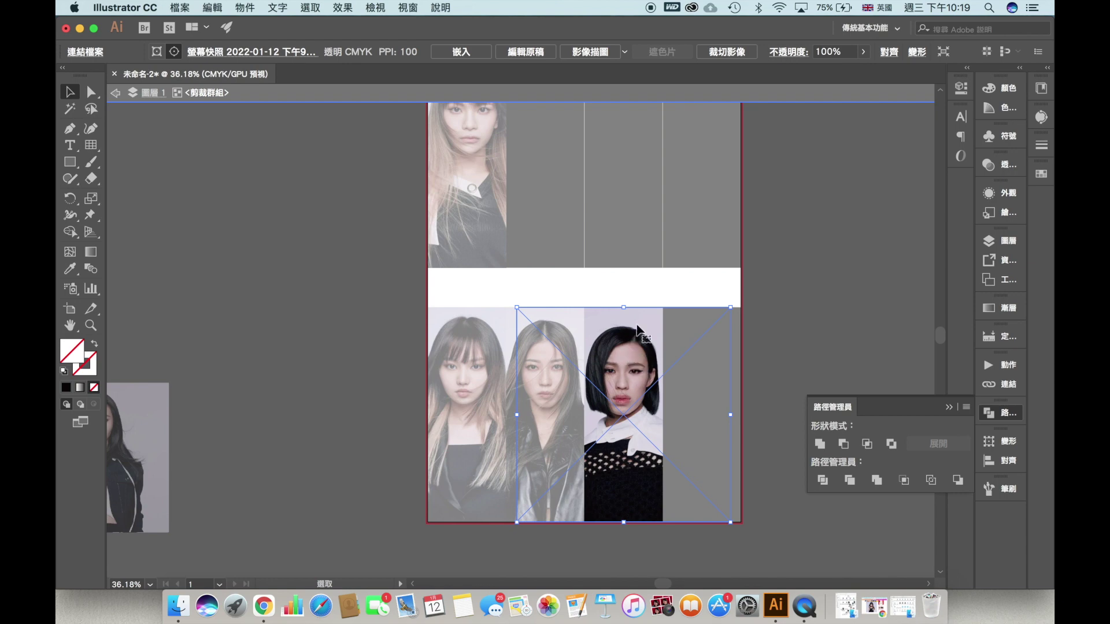
{"action": "left_click_drag", "start_coordinate": [626, 308], "coordinate": [628, 305]}
{"action": "double_click", "coordinate": [839, 295]}
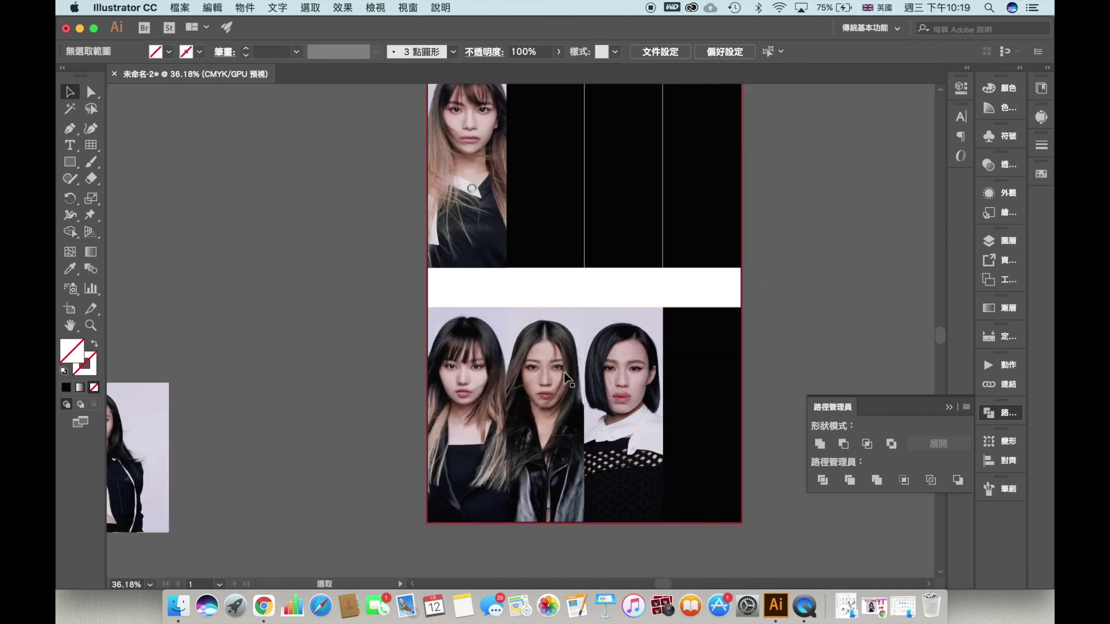
- Fit the white-crop-top portrait to the upper row's height and clip it to the second upper cell with a clipping mask
{"action": "left_click_drag", "start_coordinate": [170, 421], "coordinate": [416, 405]}
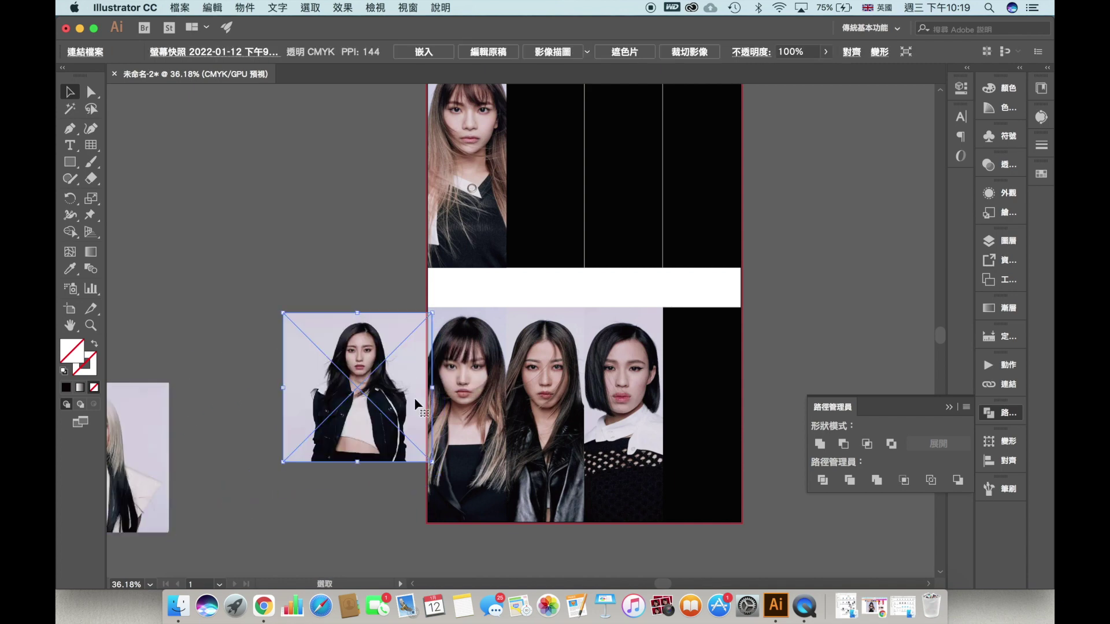
{"action": "left_click_drag", "start_coordinate": [347, 411], "coordinate": [460, 255]}
{"action": "scroll", "coordinate": [381, 272], "scroll_direction": "up", "scroll_amount": 5}
{"action": "left_click_drag", "start_coordinate": [359, 285], "coordinate": [462, 217]}
{"action": "left_click_drag", "start_coordinate": [496, 158], "coordinate": [500, 150]}
{"action": "right_click", "coordinate": [492, 191]}
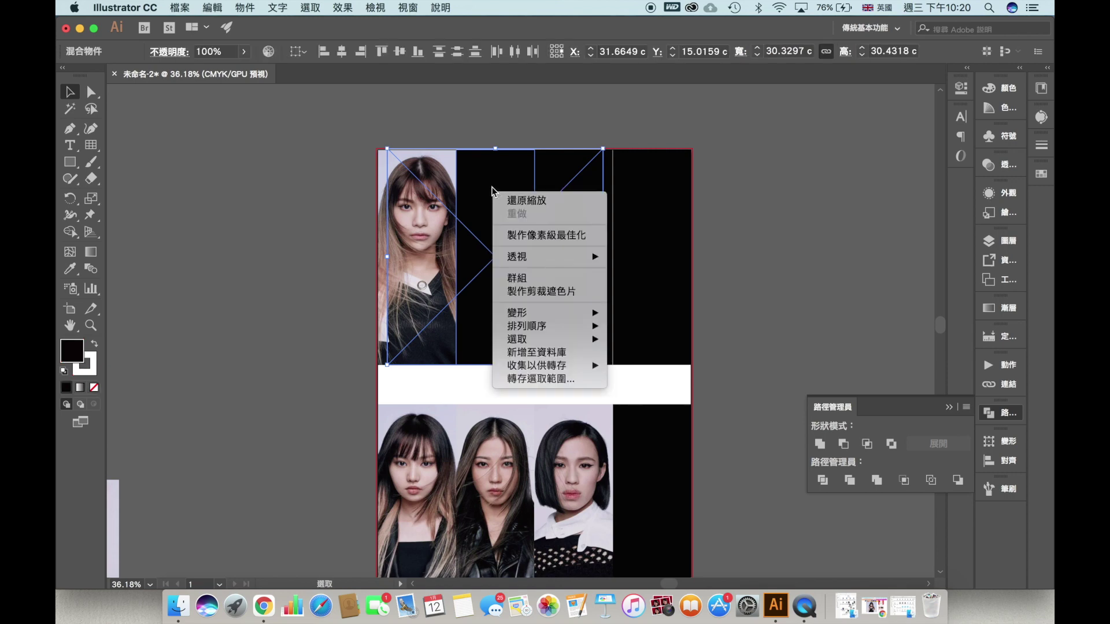
{"action": "left_click", "coordinate": [567, 294]}
{"action": "left_click", "coordinate": [771, 241]}
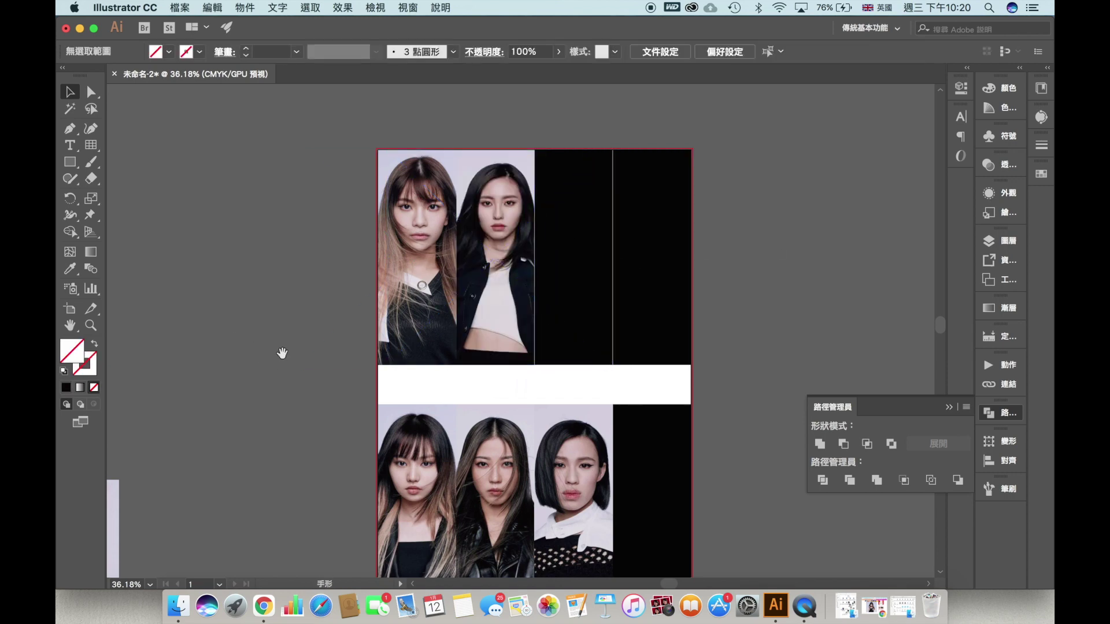
- Bring the blonde portrait from the pasteboard over beside the empty fourth lower cell
{"action": "scroll", "coordinate": [277, 362], "scroll_direction": "down", "scroll_amount": 3}
{"action": "left_click_drag", "start_coordinate": [203, 448], "coordinate": [379, 457]}
{"action": "scroll", "coordinate": [304, 436], "scroll_direction": "right", "scroll_amount": 2}
{"action": "left_click_drag", "start_coordinate": [303, 436], "coordinate": [700, 408]}
{"action": "scroll", "coordinate": [717, 354], "scroll_direction": "down", "scroll_amount": 3}
{"action": "scroll", "coordinate": [717, 355], "scroll_direction": "right", "scroll_amount": 3}
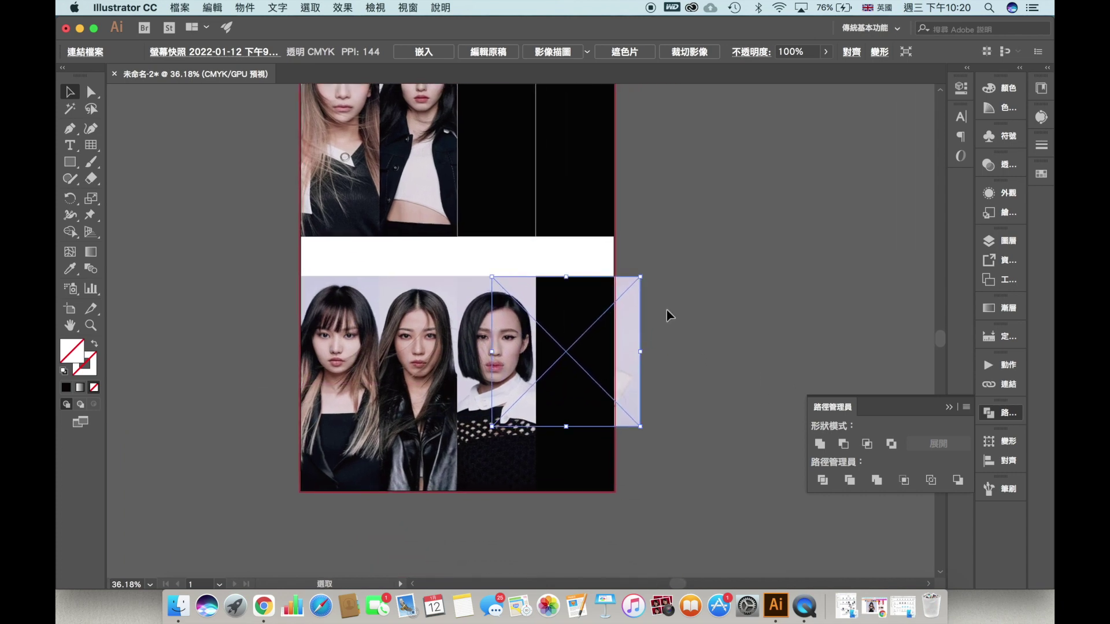
{"action": "left_click_drag", "start_coordinate": [634, 332], "coordinate": [724, 246]}
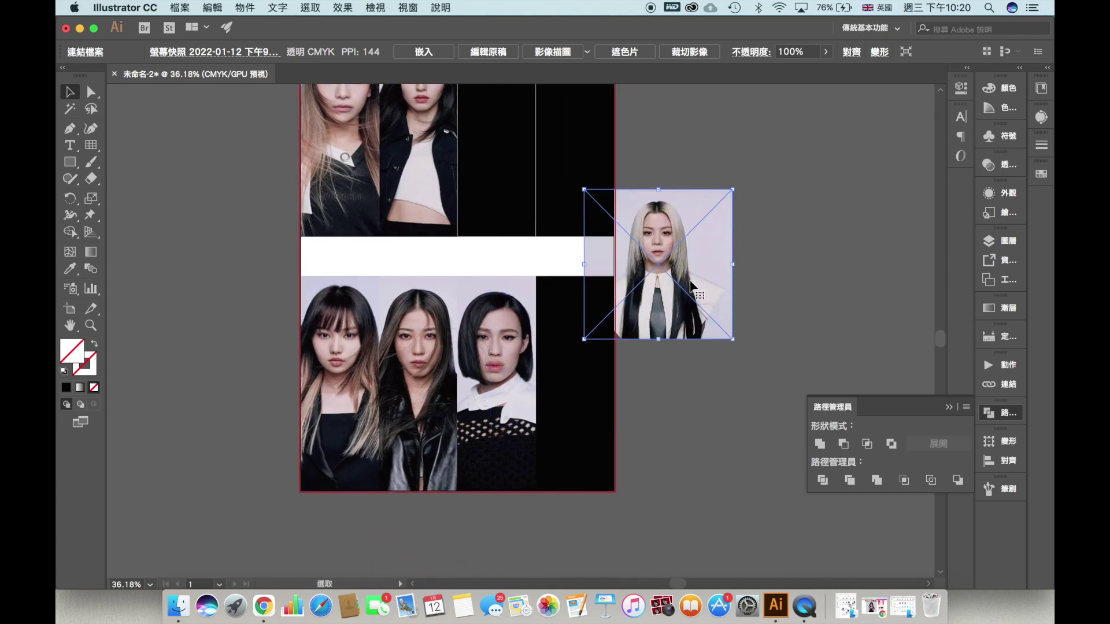
{"action": "scroll", "coordinate": [701, 284], "scroll_direction": "left", "scroll_amount": 5}
{"action": "scroll", "coordinate": [700, 283], "scroll_direction": "down", "scroll_amount": 1}
- Position the blonde portrait over the fourth lower cell and enlarge it to the lower row's height
{"action": "left_click_drag", "start_coordinate": [788, 251], "coordinate": [709, 403]}
{"action": "left_click_drag", "start_coordinate": [703, 315], "coordinate": [750, 249]}
{"action": "left_click", "coordinate": [847, 277]}
{"action": "left_click_drag", "start_coordinate": [777, 335], "coordinate": [772, 325]}
{"action": "left_click_drag", "start_coordinate": [801, 463], "coordinate": [803, 467]}
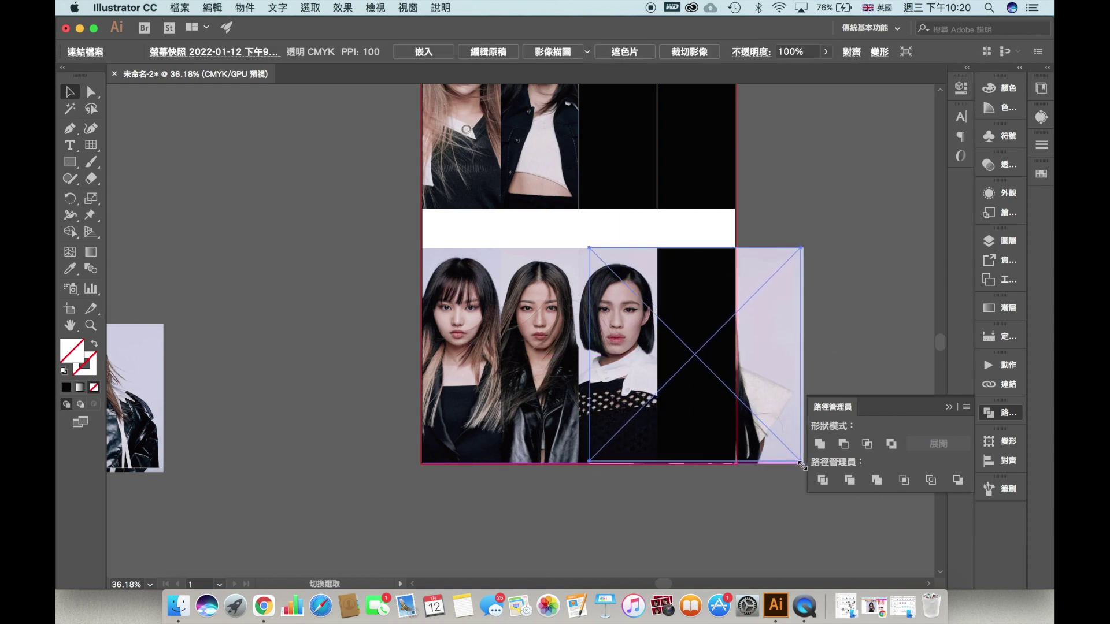
- Dock the floating Pathfinder panel below the collapsed Brushes panel
{"action": "left_click", "coordinate": [812, 382]}
{"action": "left_click_drag", "start_coordinate": [850, 406], "coordinate": [954, 452]}
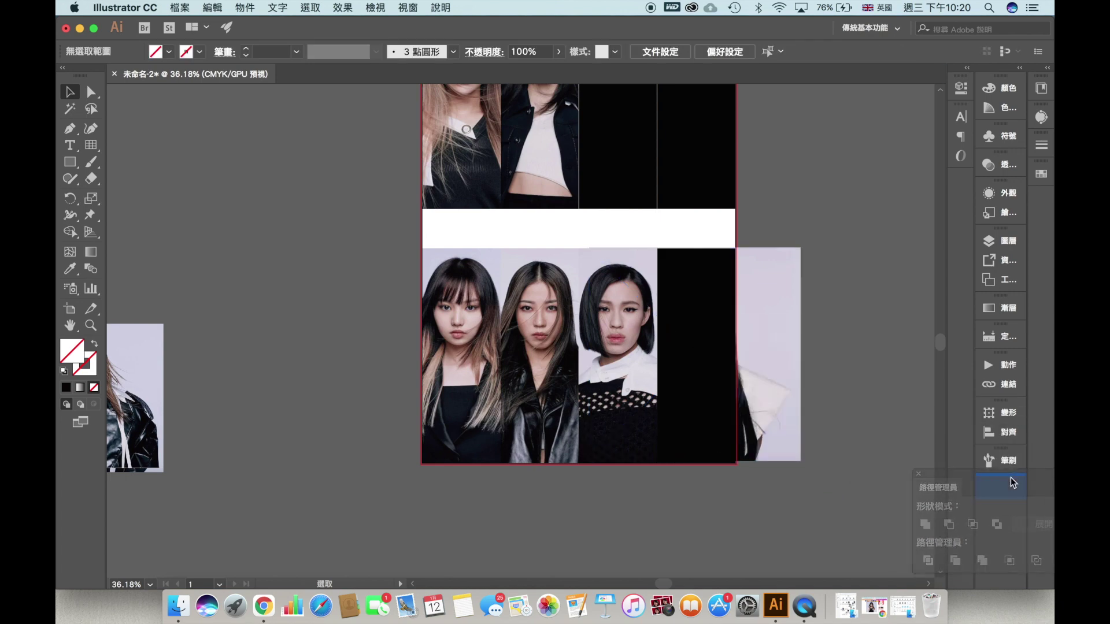
- Clip the blonde portrait to the fourth lower cell with a clipping mask and enlarge it slightly to fill the cell
{"action": "left_click_drag", "start_coordinate": [722, 282], "coordinate": [726, 281]}
{"action": "right_click", "coordinate": [733, 280]}
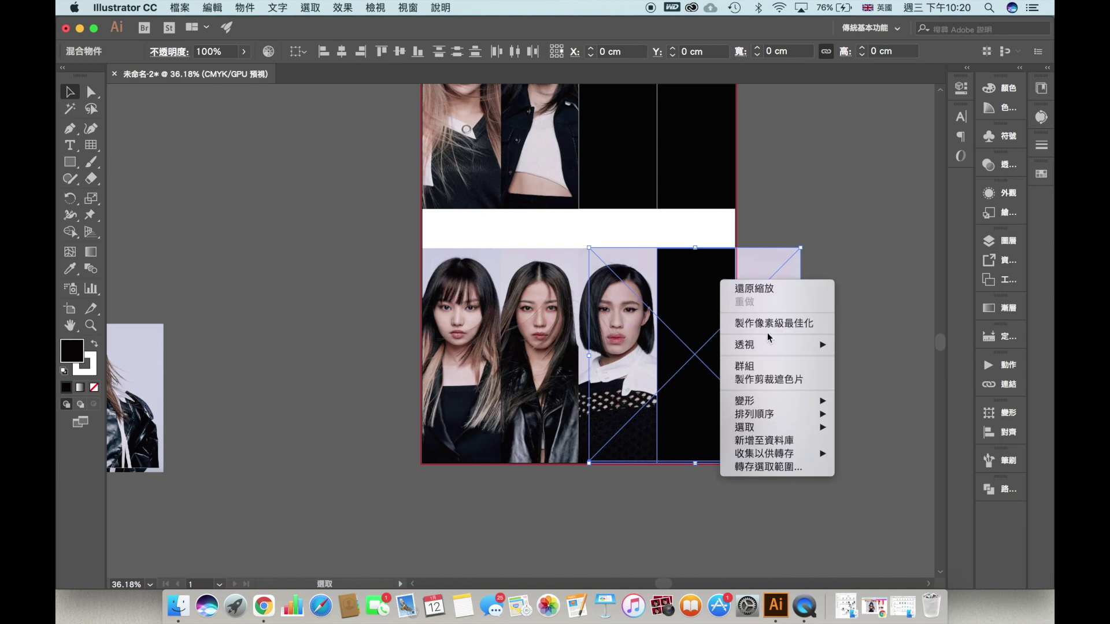
{"action": "left_click", "coordinate": [768, 377]}
{"action": "left_click_drag", "start_coordinate": [838, 304], "coordinate": [781, 315]}
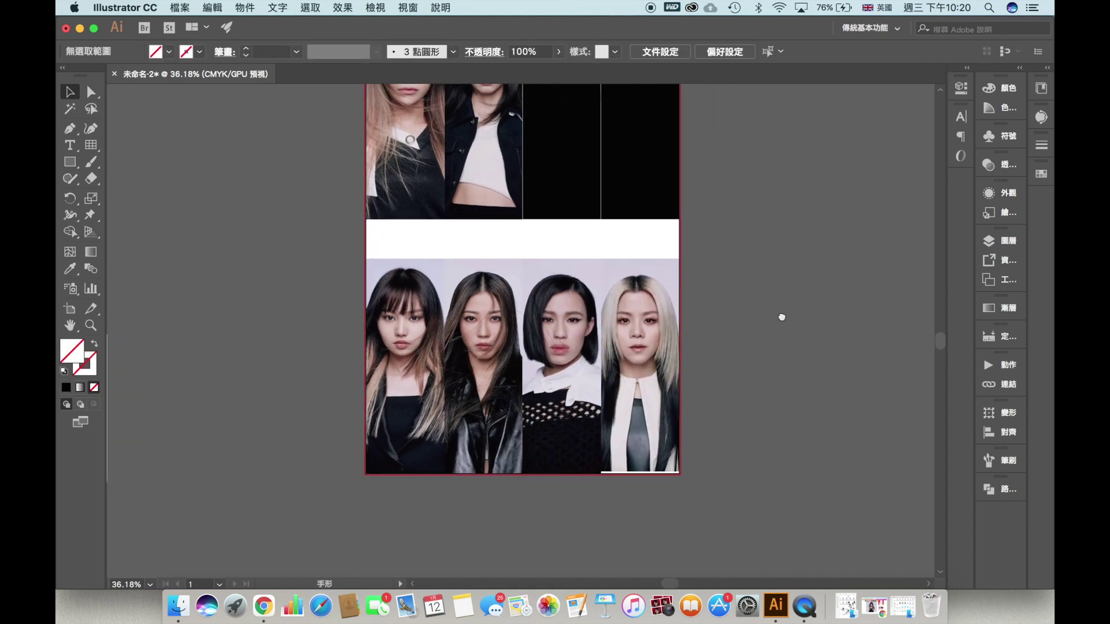
{"action": "double_click", "coordinate": [640, 354]}
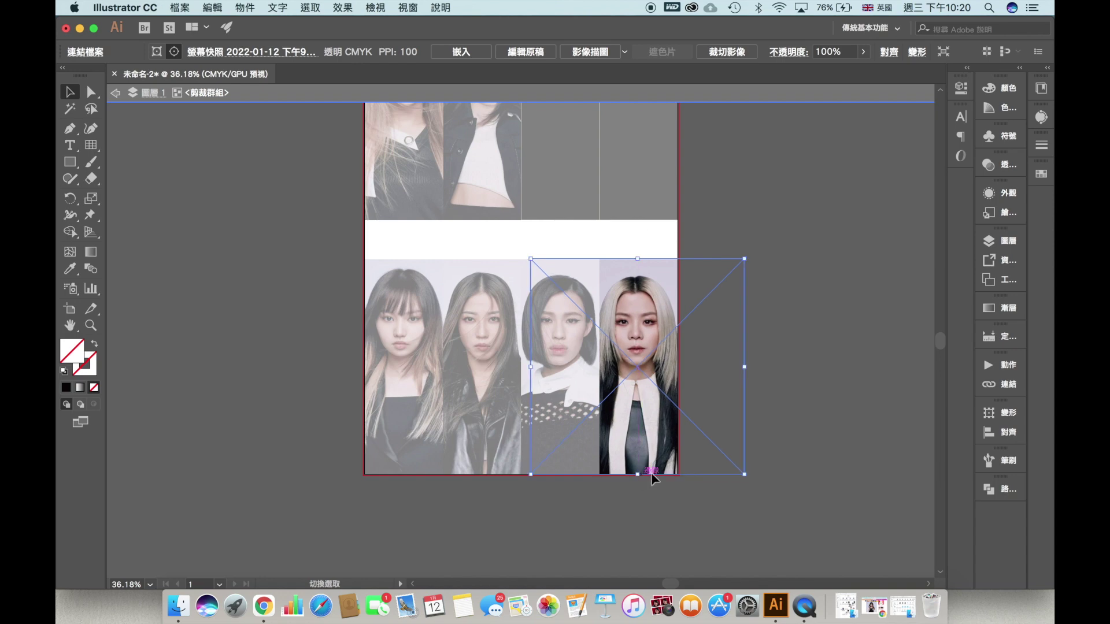
{"action": "double_click", "coordinate": [808, 445]}
- Place the shiny-leather-coat portrait over the third upper cell and enlarge it to the upper row's height
{"action": "left_click_drag", "start_coordinate": [359, 360], "coordinate": [463, 412]}
{"action": "left_click_drag", "start_coordinate": [581, 223], "coordinate": [456, 396]}
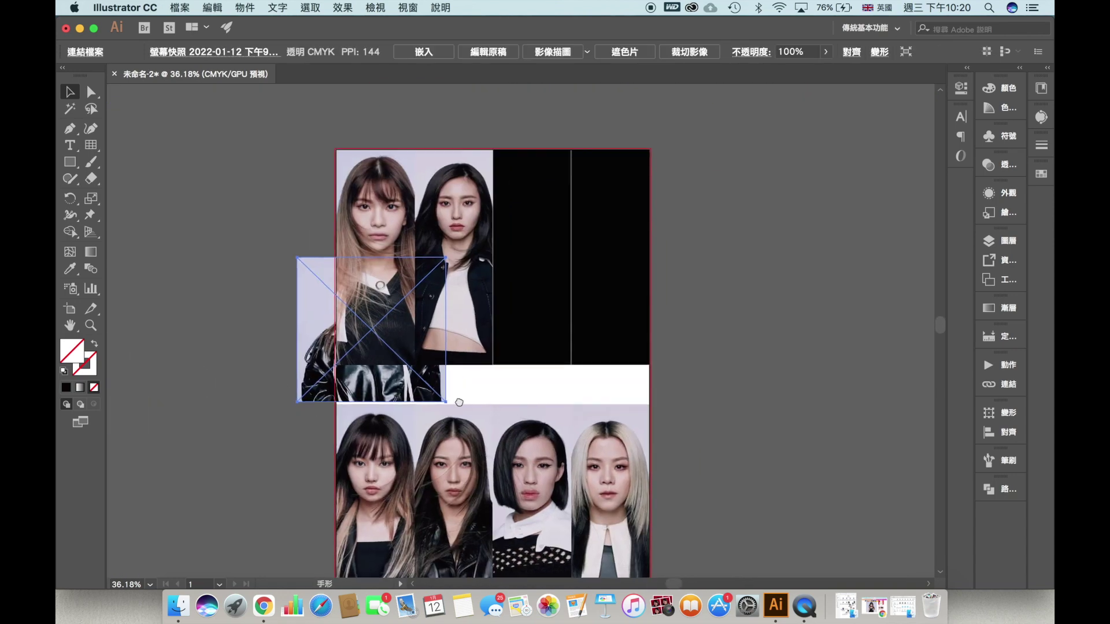
{"action": "left_click_drag", "start_coordinate": [382, 399], "coordinate": [544, 359]}
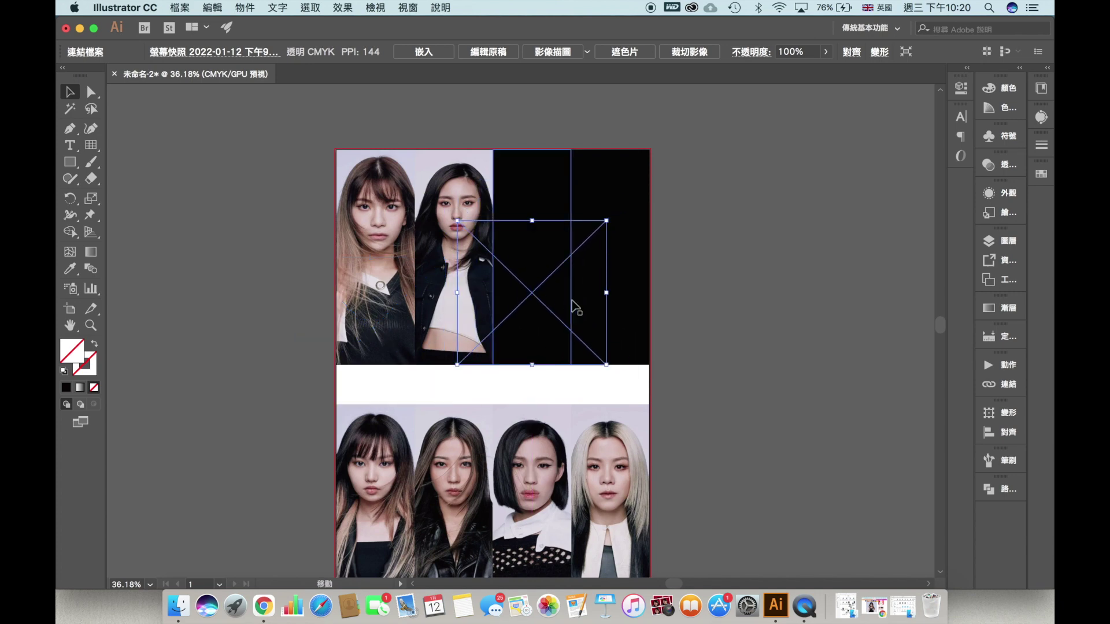
{"action": "left_click_drag", "start_coordinate": [607, 220], "coordinate": [683, 141]}
{"action": "left_click_drag", "start_coordinate": [664, 216], "coordinate": [624, 215]}
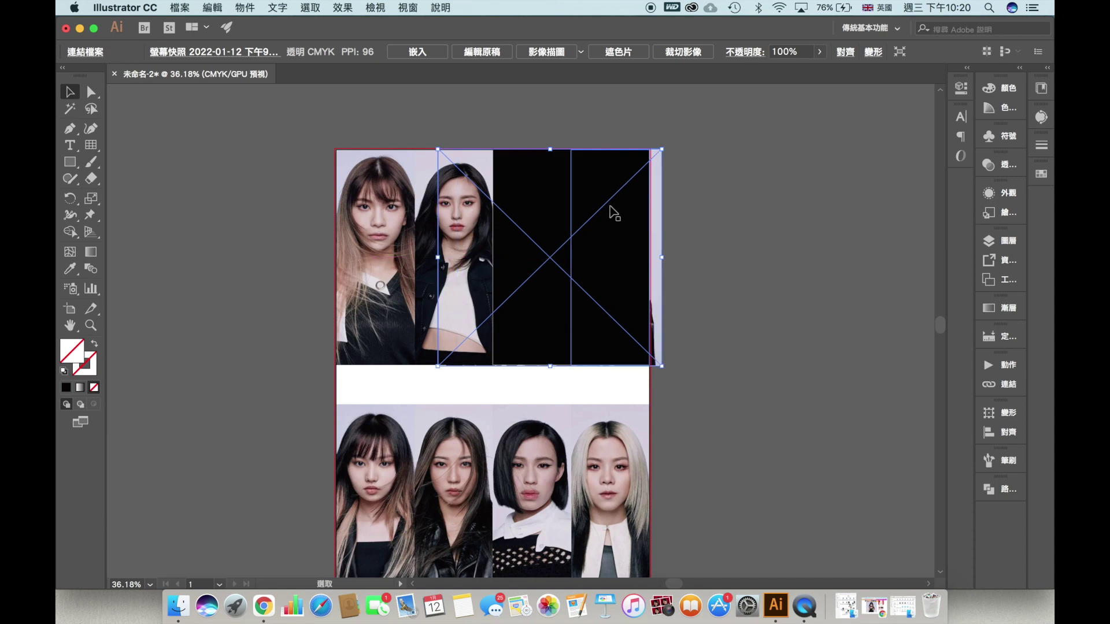
- Clip the shiny-leather-coat portrait to the third upper cell with a clipping mask and shift it slightly left to centre the face
{"action": "left_click", "coordinate": [538, 184], "text": "shift"}
{"action": "right_click", "coordinate": [538, 183]}
{"action": "left_click", "coordinate": [604, 281]}
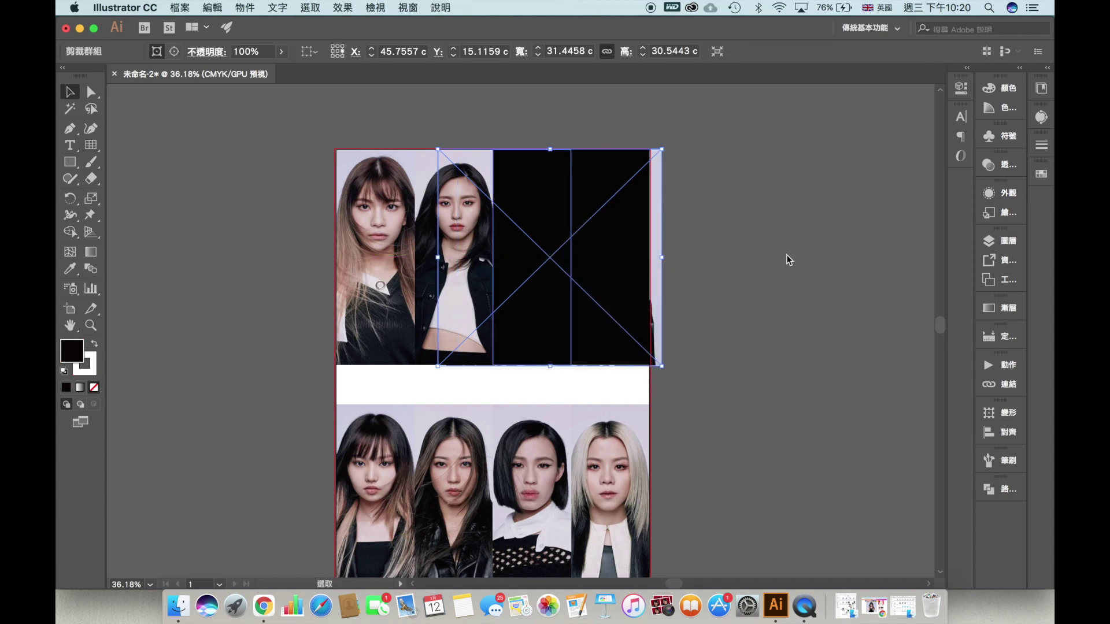
{"action": "double_click", "coordinate": [531, 214]}
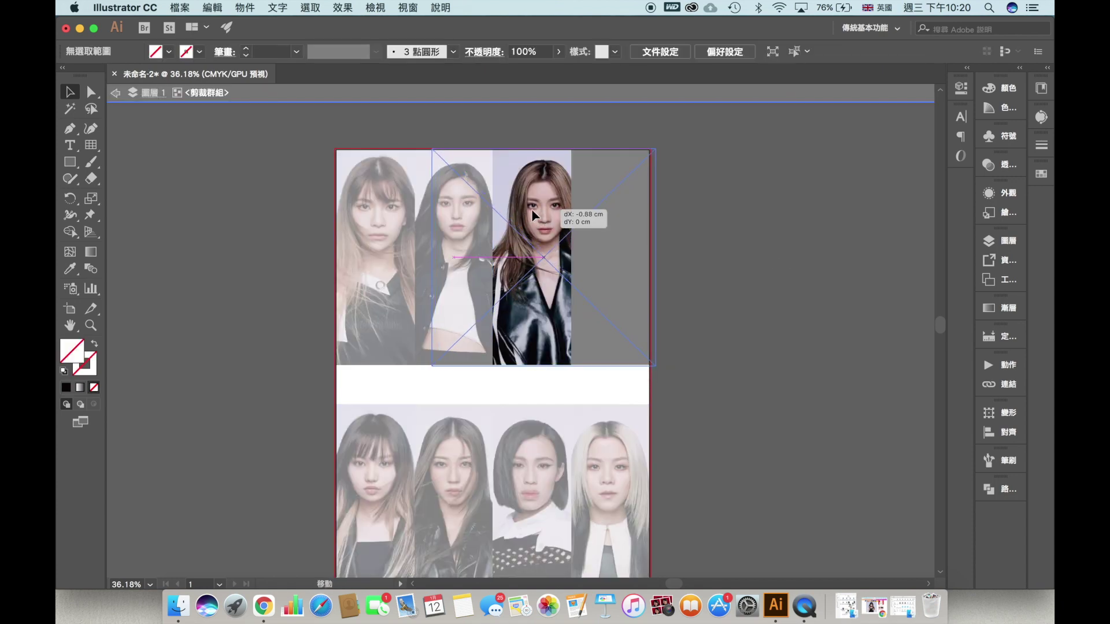
{"action": "double_click", "coordinate": [748, 237]}
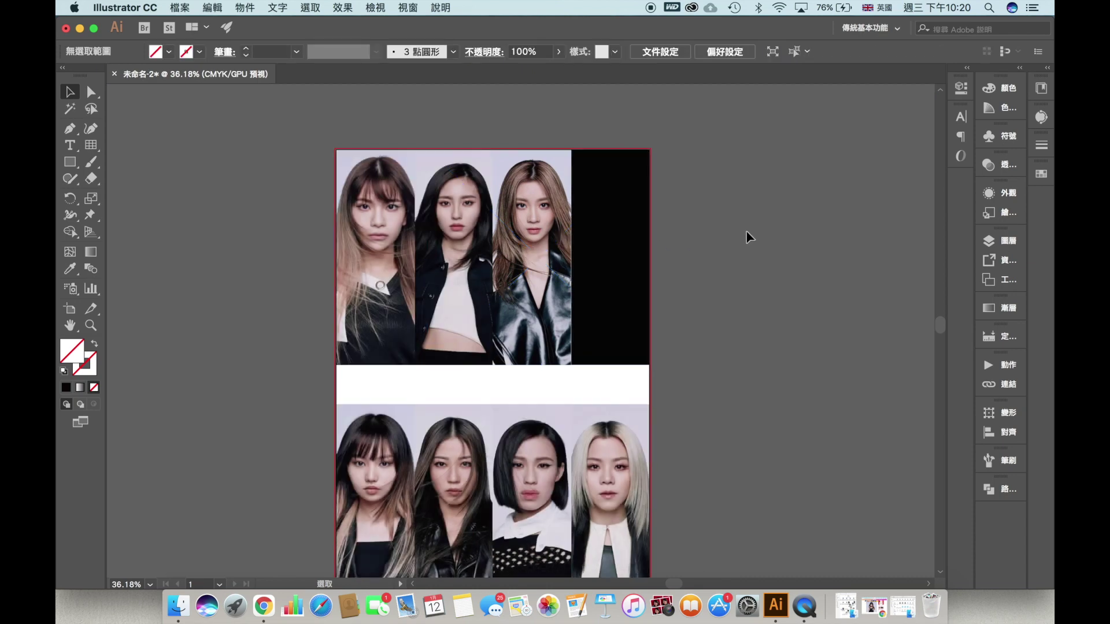
- Bring the portrait with the two-tone fringe from the pasteboard over the fourth upper cell
{"action": "scroll", "coordinate": [199, 397], "scroll_direction": "left", "scroll_amount": 5}
{"action": "scroll", "coordinate": [198, 398], "scroll_direction": "down", "scroll_amount": 2}
{"action": "left_click_drag", "start_coordinate": [213, 444], "coordinate": [819, 207]}
{"action": "scroll", "coordinate": [832, 250], "scroll_direction": "right", "scroll_amount": 3}
{"action": "scroll", "coordinate": [833, 250], "scroll_direction": "up", "scroll_amount": 3}
{"action": "left_click_drag", "start_coordinate": [700, 375], "coordinate": [696, 342]}
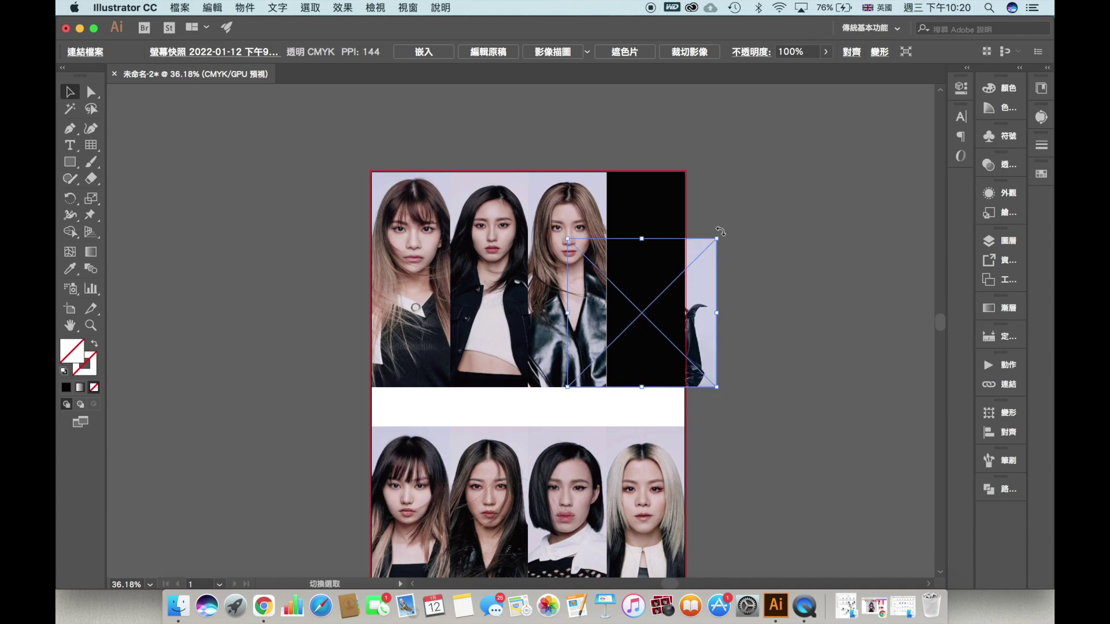
- Enlarge the two-tone-fringe portrait to the upper row's height and align the face with the fourth upper cell
{"action": "left_click_drag", "start_coordinate": [724, 236], "coordinate": [775, 181]}
{"action": "left_click_drag", "start_coordinate": [752, 264], "coordinate": [695, 244]}
{"action": "left_click_drag", "start_coordinate": [646, 377], "coordinate": [646, 387]}
{"action": "left_click_drag", "start_coordinate": [732, 324], "coordinate": [723, 324]}
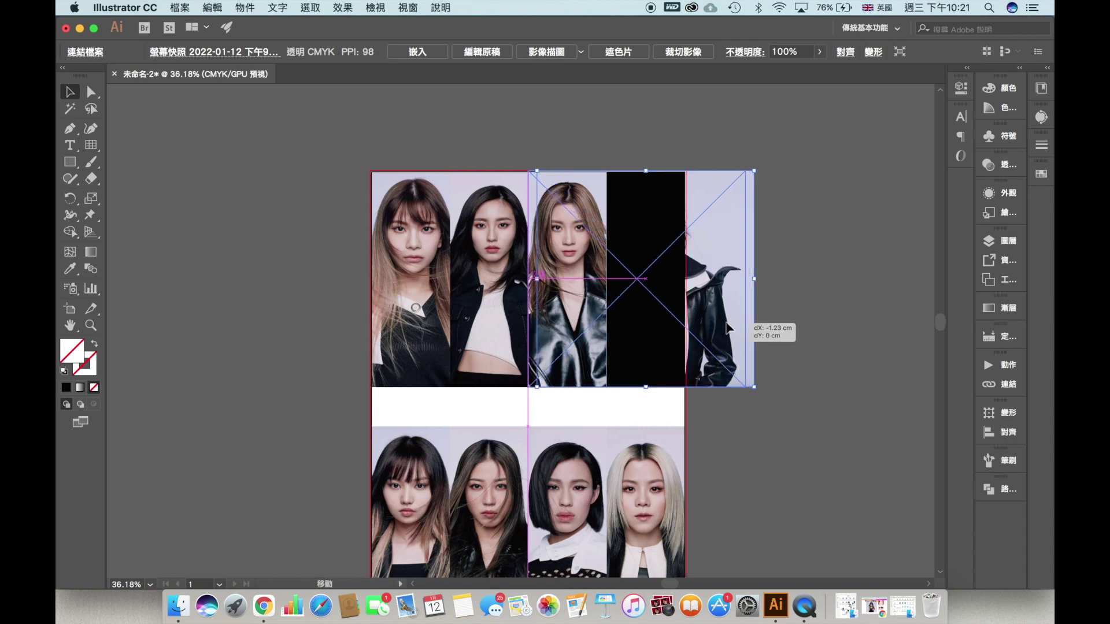
{"action": "left_click", "coordinate": [778, 323]}
- Clip the two-tone-fringe portrait to the fourth upper cell with a clipping mask
{"action": "left_click", "coordinate": [656, 274]}
{"action": "right_click", "coordinate": [700, 275]}
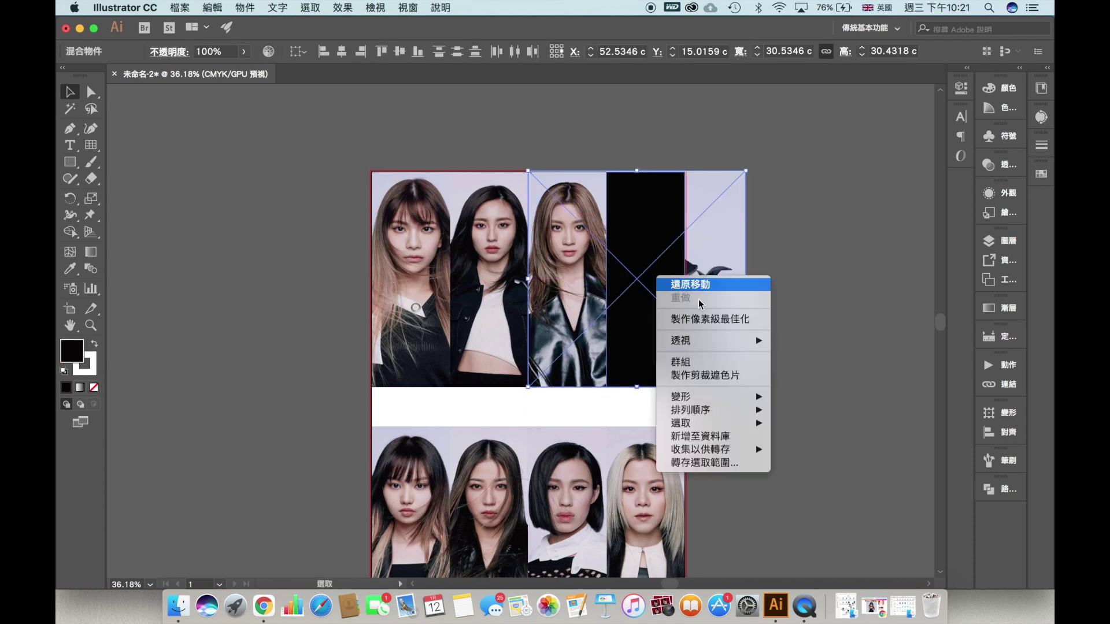
{"action": "left_click", "coordinate": [722, 372]}
{"action": "left_click", "coordinate": [807, 309]}
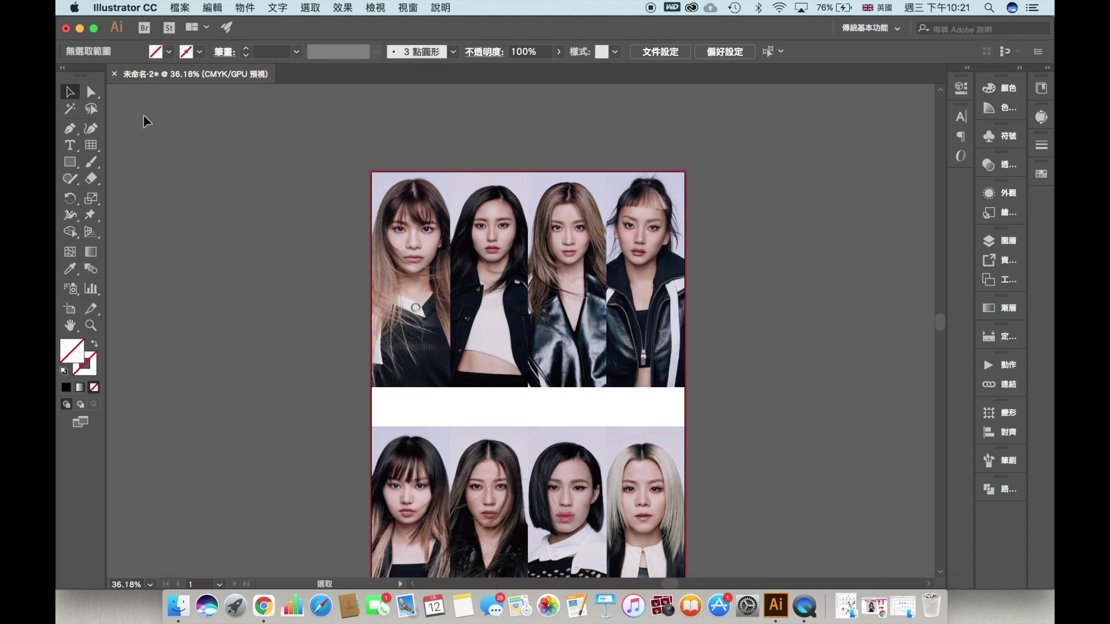
{"action": "left_click", "coordinate": [88, 93]}
{"action": "left_click", "coordinate": [398, 207]}
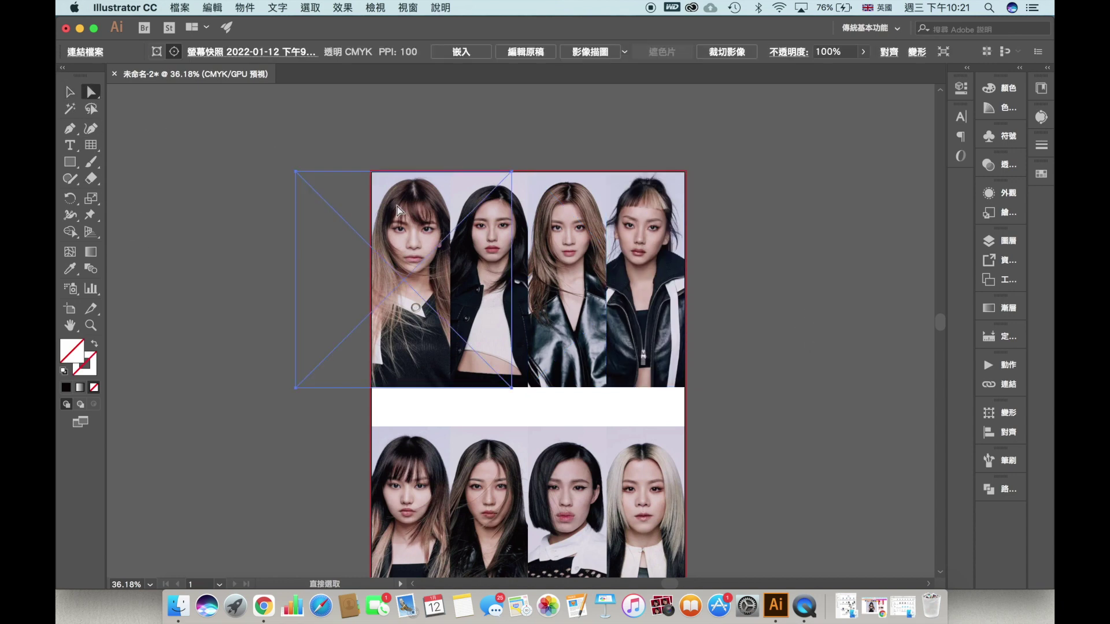
{"action": "scroll", "coordinate": [341, 318], "scroll_direction": "down", "scroll_amount": 3}
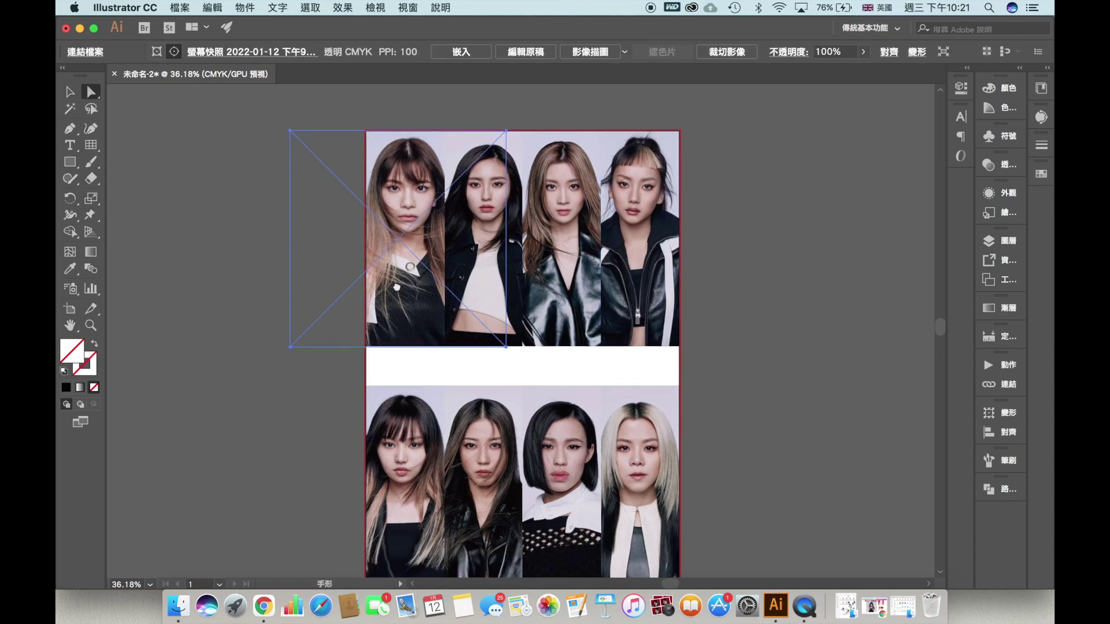
{"action": "left_click", "coordinate": [501, 379]}
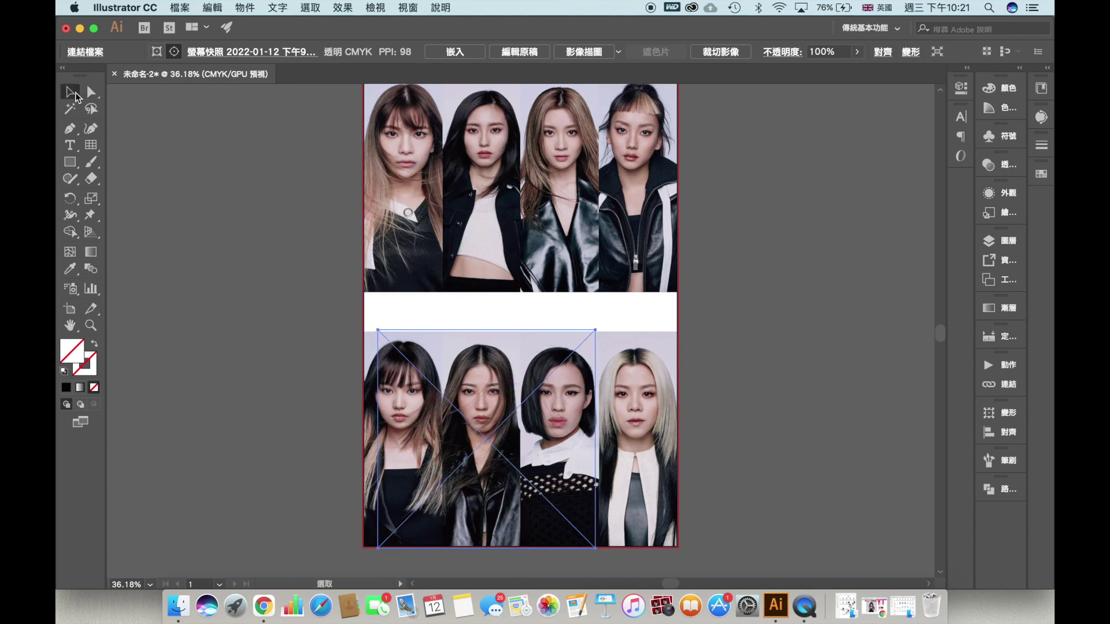
- Swap the clipped portrait in the first upper cell with the leather-jacket portrait in the second lower cell
{"action": "left_click", "coordinate": [70, 92]}
{"action": "left_click_drag", "start_coordinate": [435, 206], "coordinate": [306, 303]}
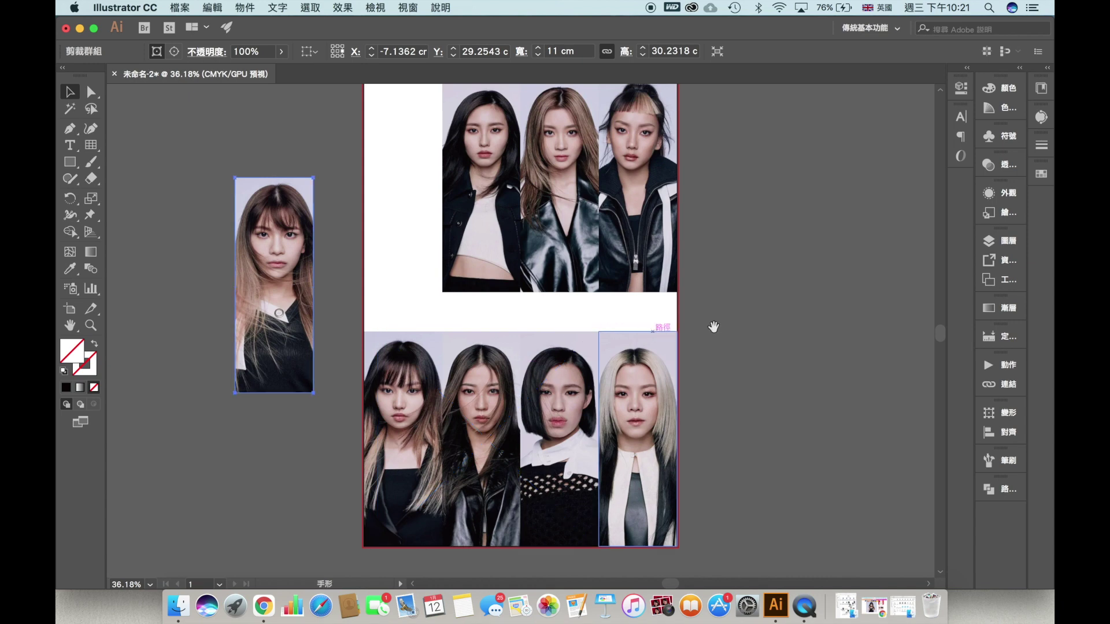
{"action": "left_click_drag", "start_coordinate": [698, 331], "coordinate": [703, 394]}
{"action": "left_click_drag", "start_coordinate": [500, 441], "coordinate": [421, 186]}
{"action": "left_click", "coordinate": [269, 199]}
{"action": "scroll", "coordinate": [287, 231], "scroll_direction": "down", "scroll_amount": 4}
{"action": "left_click_drag", "start_coordinate": [285, 214], "coordinate": [479, 359]}
{"action": "left_click", "coordinate": [732, 315]}
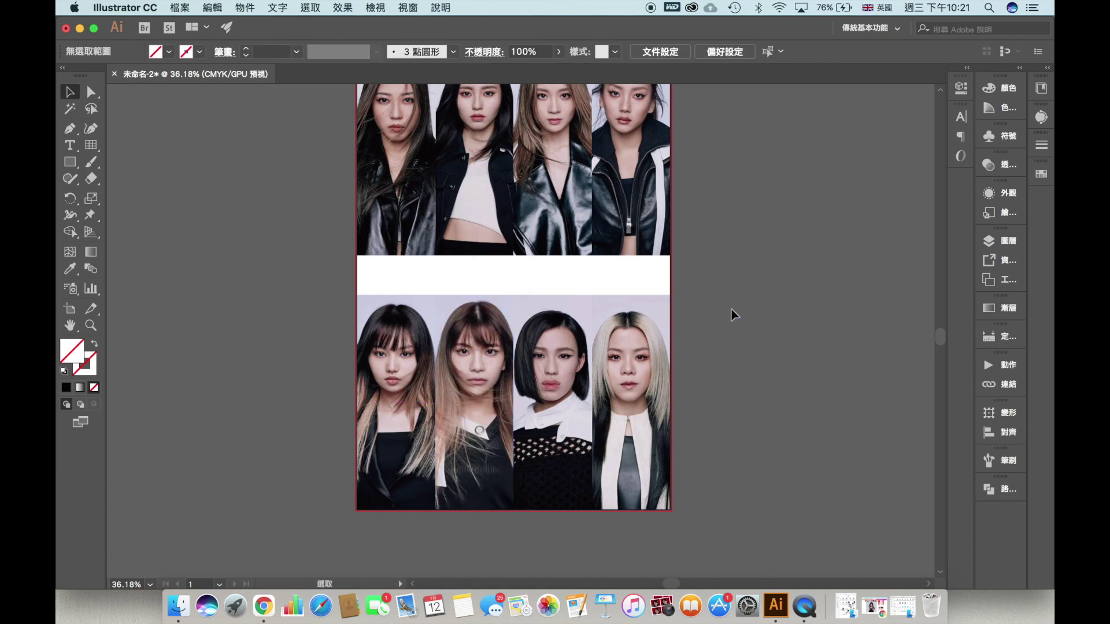
- Reposition the leather-jacket portrait inside the first upper cell's clipping mask so that it fills the cell with the face centred
{"action": "left_click_drag", "start_coordinate": [724, 240], "coordinate": [723, 315]}
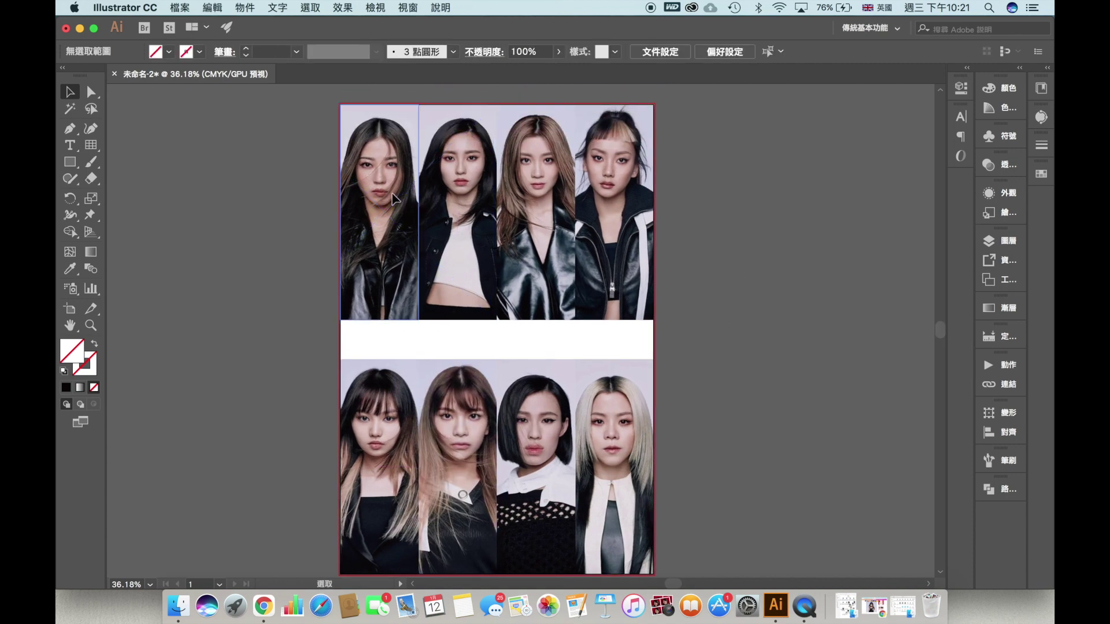
{"action": "double_click", "coordinate": [393, 197]}
{"action": "left_click_drag", "start_coordinate": [393, 198], "coordinate": [386, 234]}
{"action": "left_click_drag", "start_coordinate": [388, 321], "coordinate": [388, 319]}
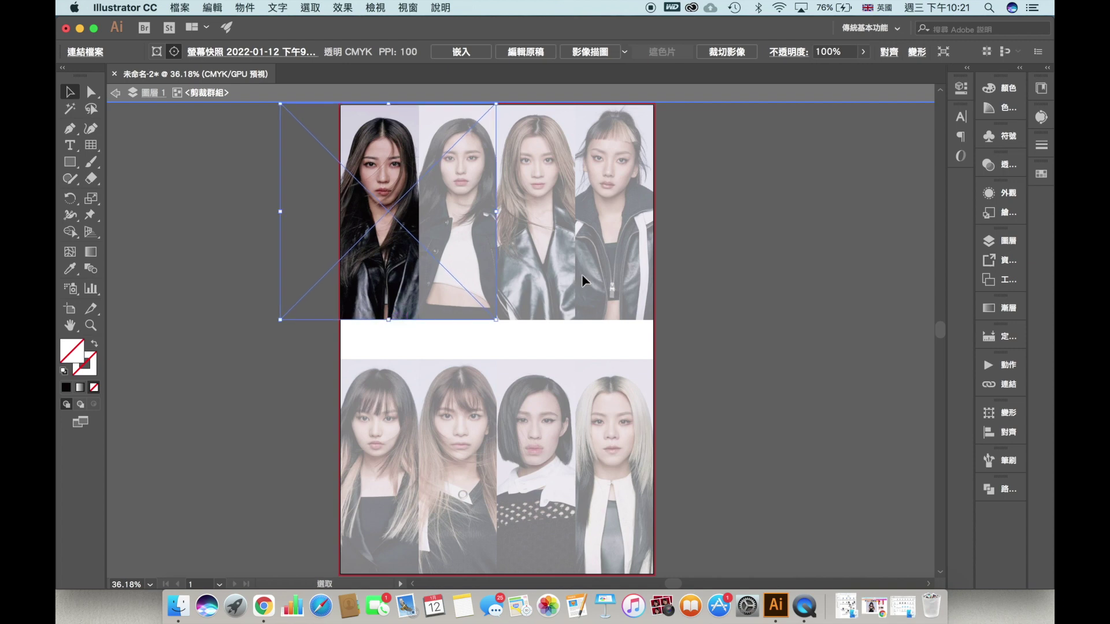
{"action": "left_click_drag", "start_coordinate": [620, 200], "coordinate": [615, 244]}
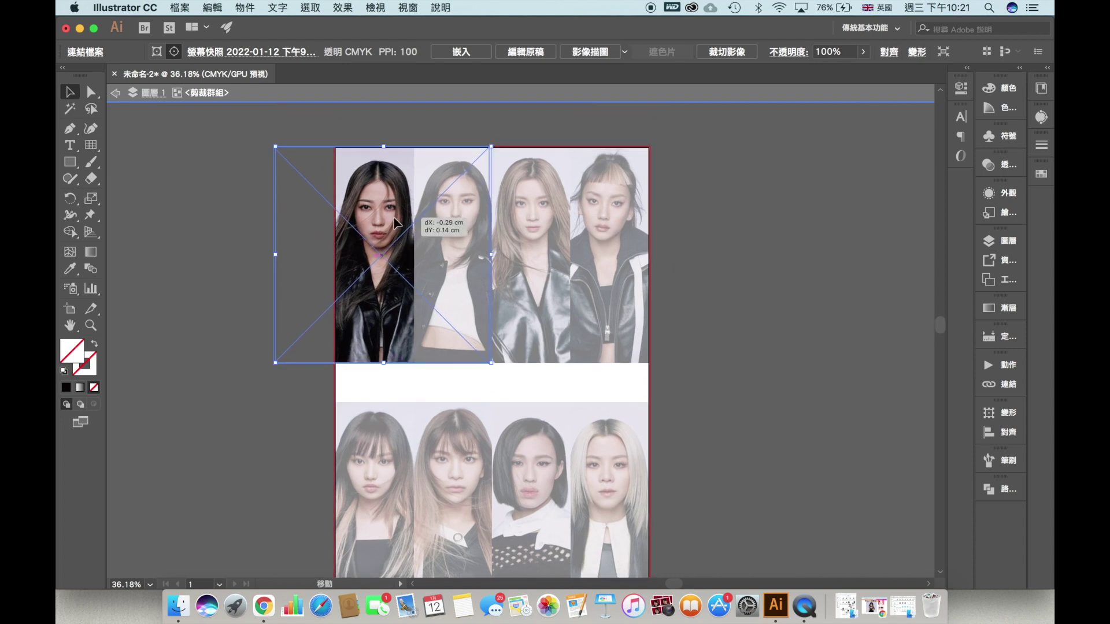
{"action": "left_click", "coordinate": [745, 271]}
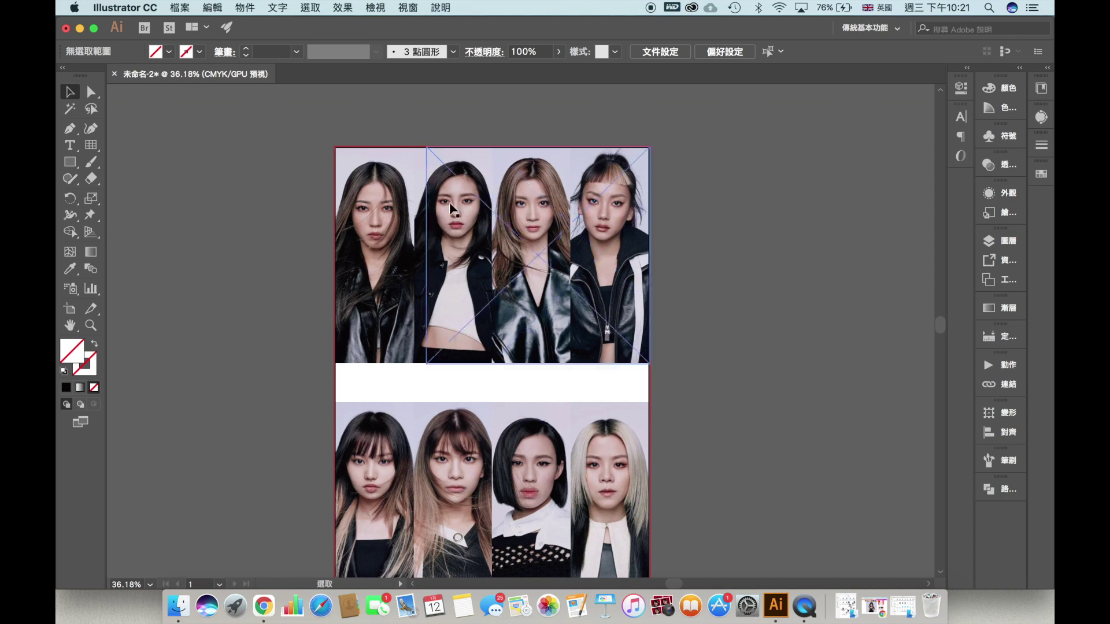
- Examine how the third and fourth upper portraits fill their clipping masks
{"action": "scroll", "coordinate": [740, 196], "scroll_direction": "right", "scroll_amount": 3}
{"action": "scroll", "coordinate": [740, 197], "scroll_direction": "down", "scroll_amount": 1}
{"action": "left_click", "coordinate": [538, 219]}
{"action": "double_click", "coordinate": [515, 203]}
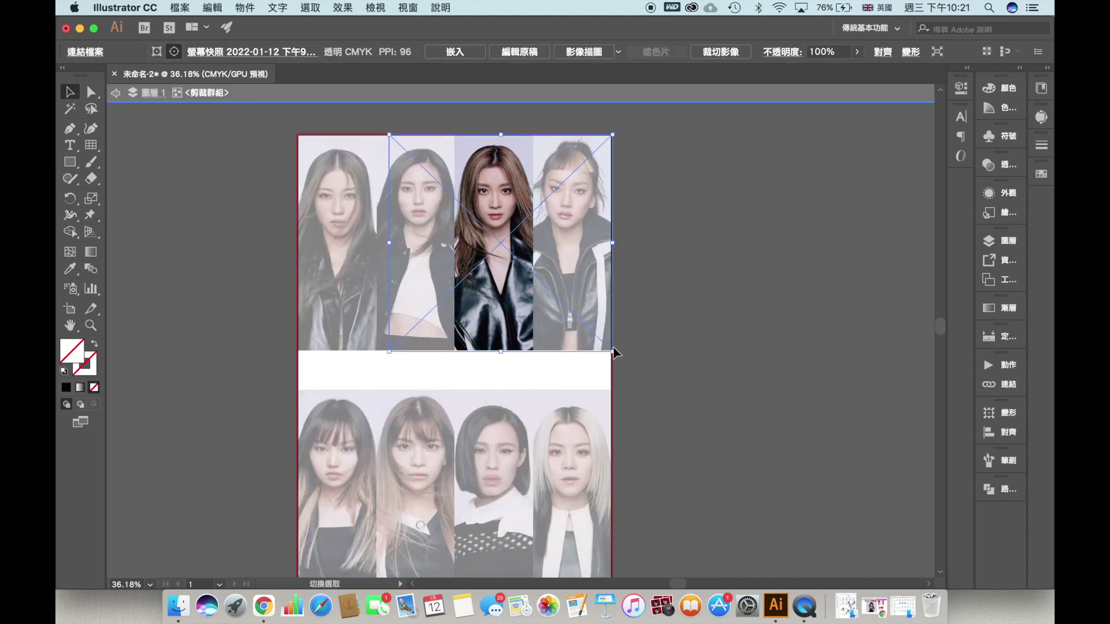
{"action": "left_click", "coordinate": [617, 356]}
{"action": "double_click", "coordinate": [686, 303]}
{"action": "left_click", "coordinate": [581, 186]}
{"action": "double_click", "coordinate": [581, 187]}
{"action": "left_click", "coordinate": [752, 184]}
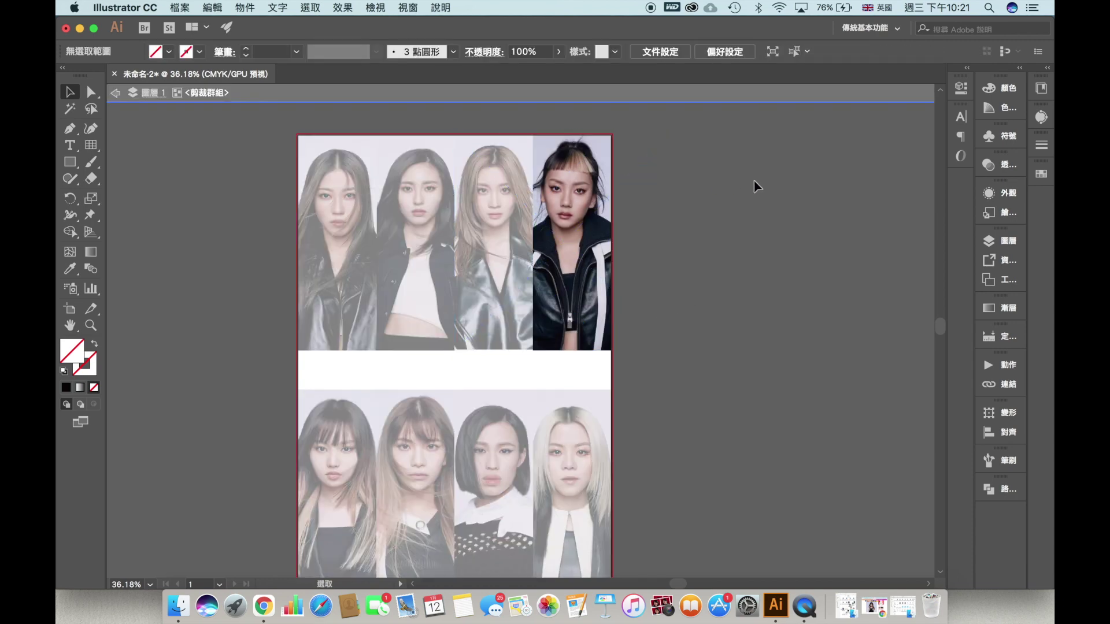
{"action": "double_click", "coordinate": [756, 185]}
{"action": "left_click_drag", "start_coordinate": [793, 320], "coordinate": [731, 307]}
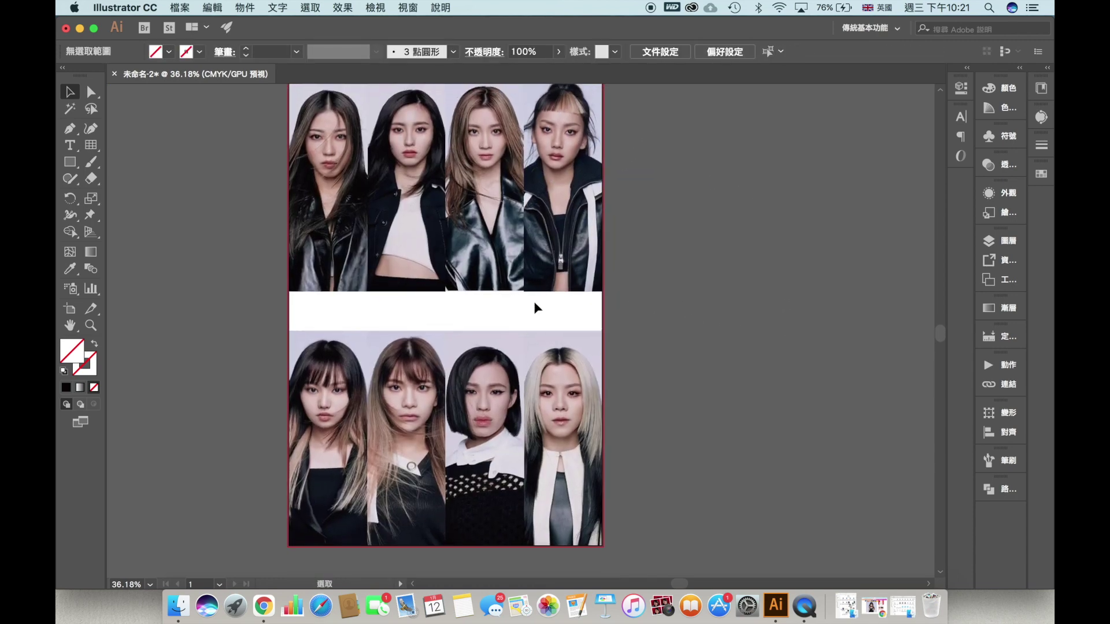
{"action": "left_click", "coordinate": [494, 237]}
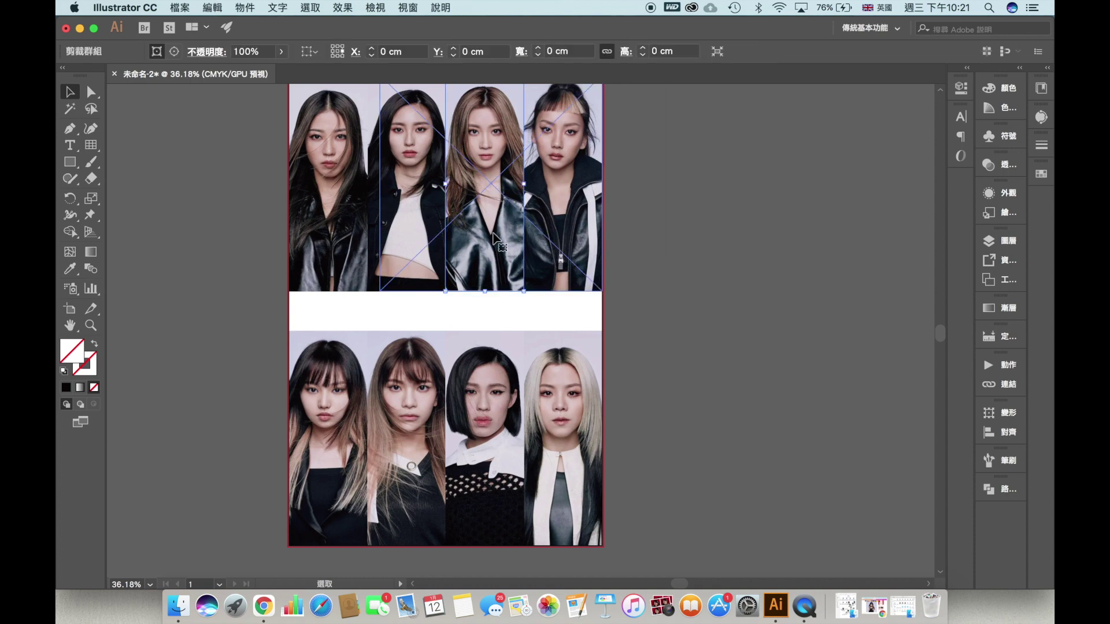
{"action": "double_click", "coordinate": [495, 238]}
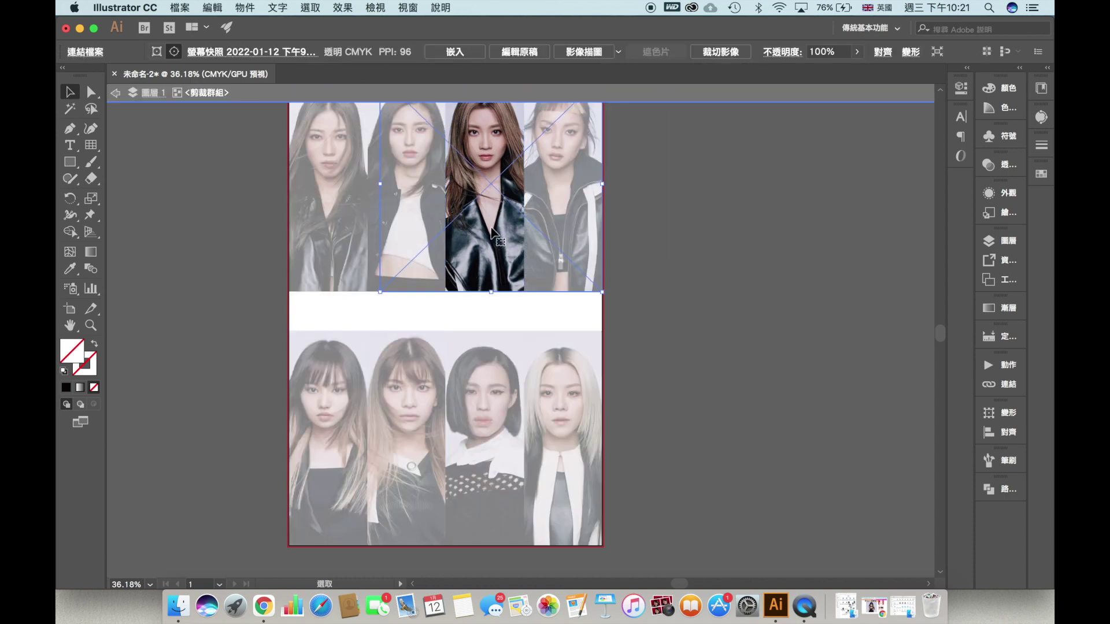
{"action": "left_click", "coordinate": [732, 245]}
{"action": "double_click", "coordinate": [733, 245]}
{"action": "left_click_drag", "start_coordinate": [732, 245], "coordinate": [708, 229]}
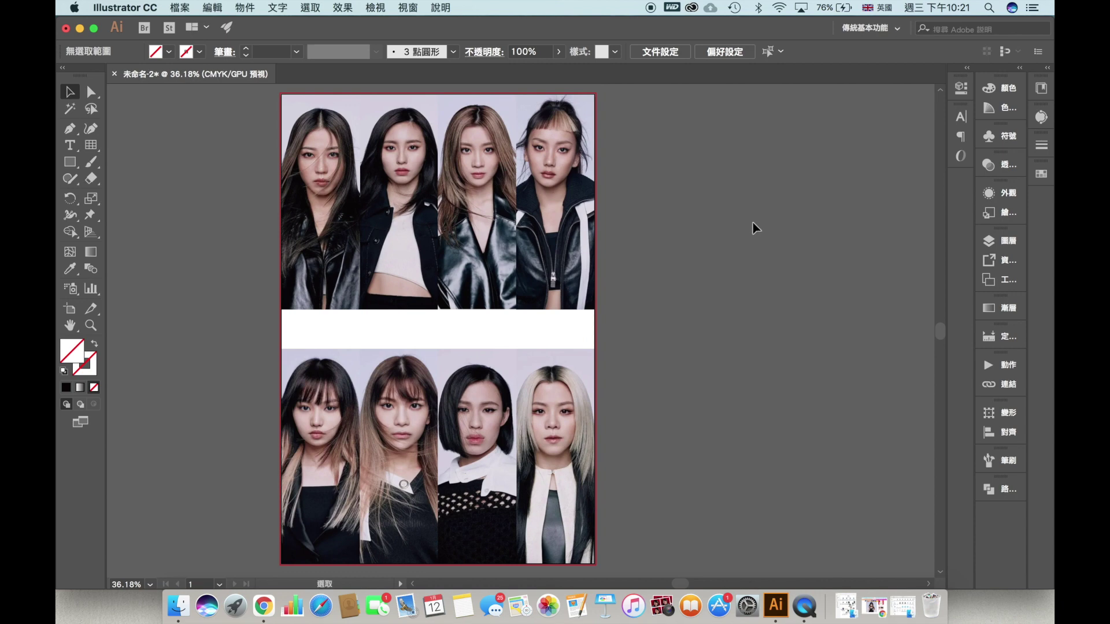
- Add the title text COLLAR at 99.9 pt in the empty area beside the poster
{"action": "left_click", "coordinate": [70, 145]}
{"action": "left_click", "coordinate": [650, 169]}
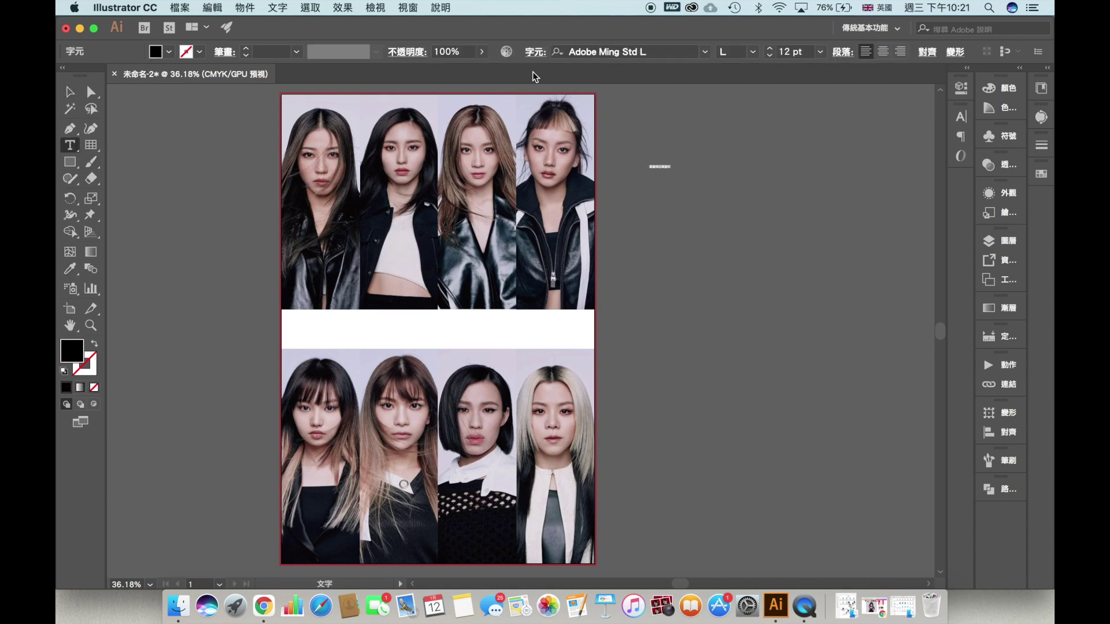
{"action": "left_click", "coordinate": [70, 92]}
{"action": "left_click_drag", "start_coordinate": [672, 173], "coordinate": [829, 267]}
{"action": "double_click", "coordinate": [748, 215]}
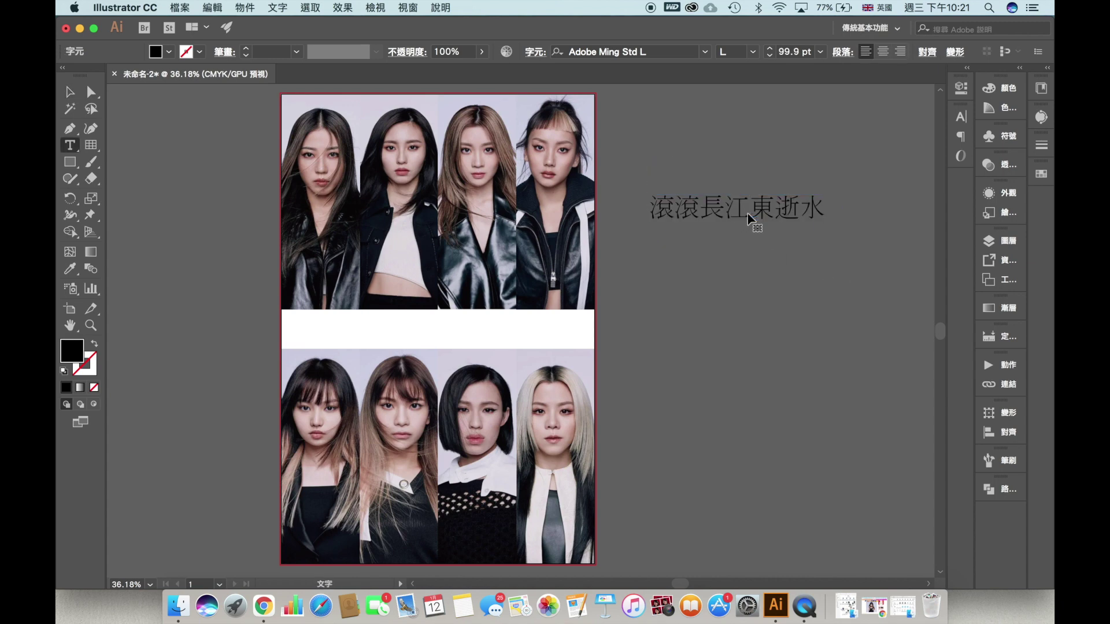
{"action": "double_click", "coordinate": [749, 211]}
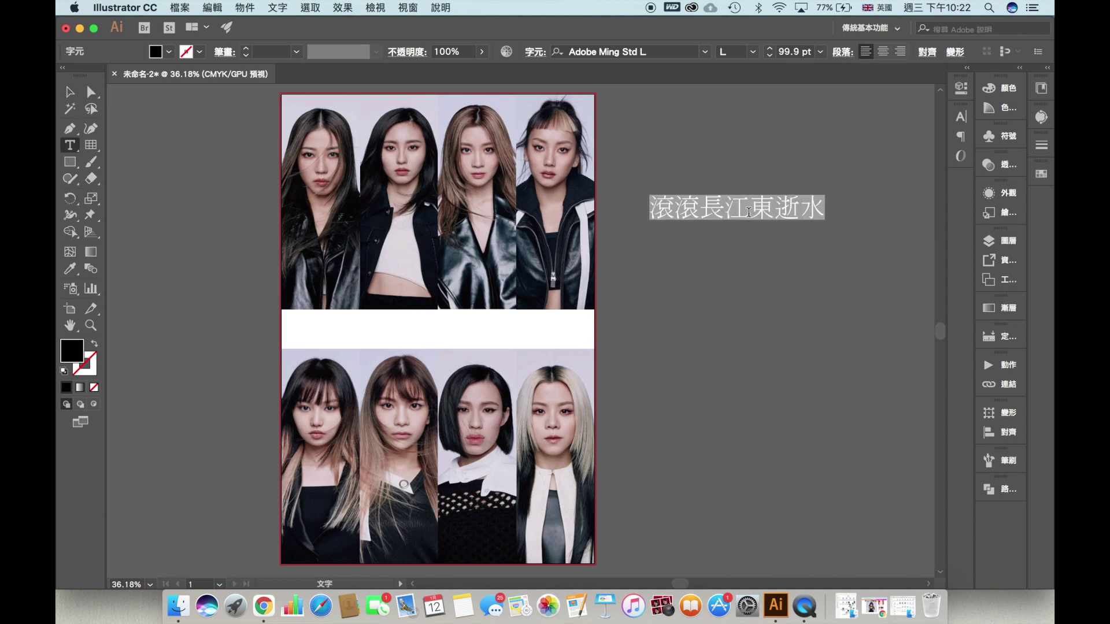
{"action": "type", "text": "COLLAR"}
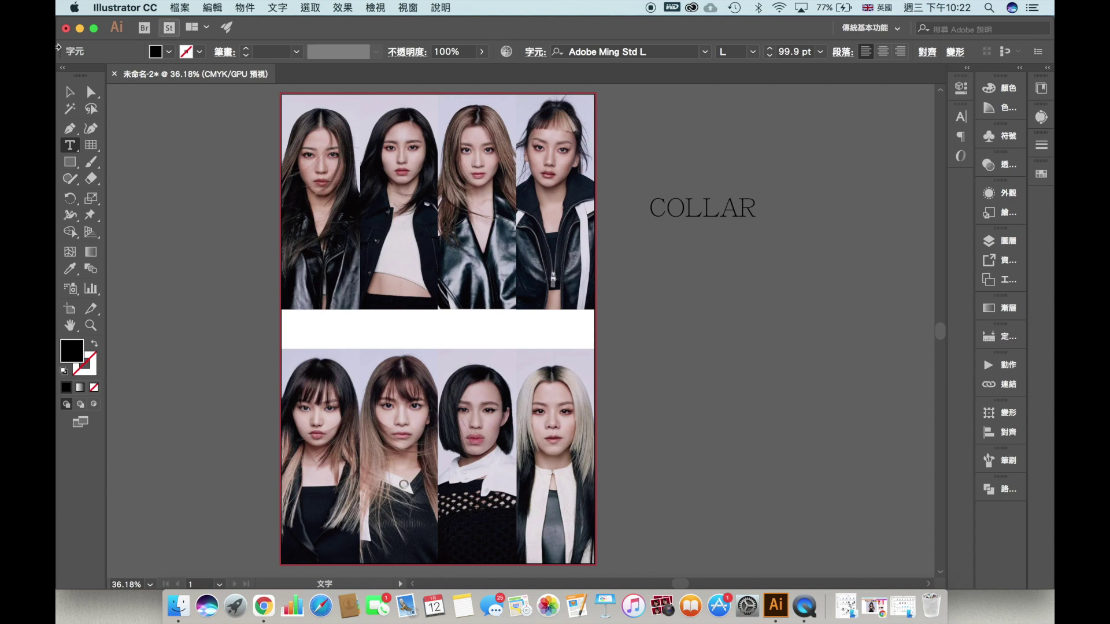
{"action": "left_click", "coordinate": [70, 92]}
{"action": "left_click_drag", "start_coordinate": [733, 210], "coordinate": [718, 252]}
- Draw a black rectangle covering the whole artboard and send it behind the portraits as the background
{"action": "left_click", "coordinate": [70, 163]}
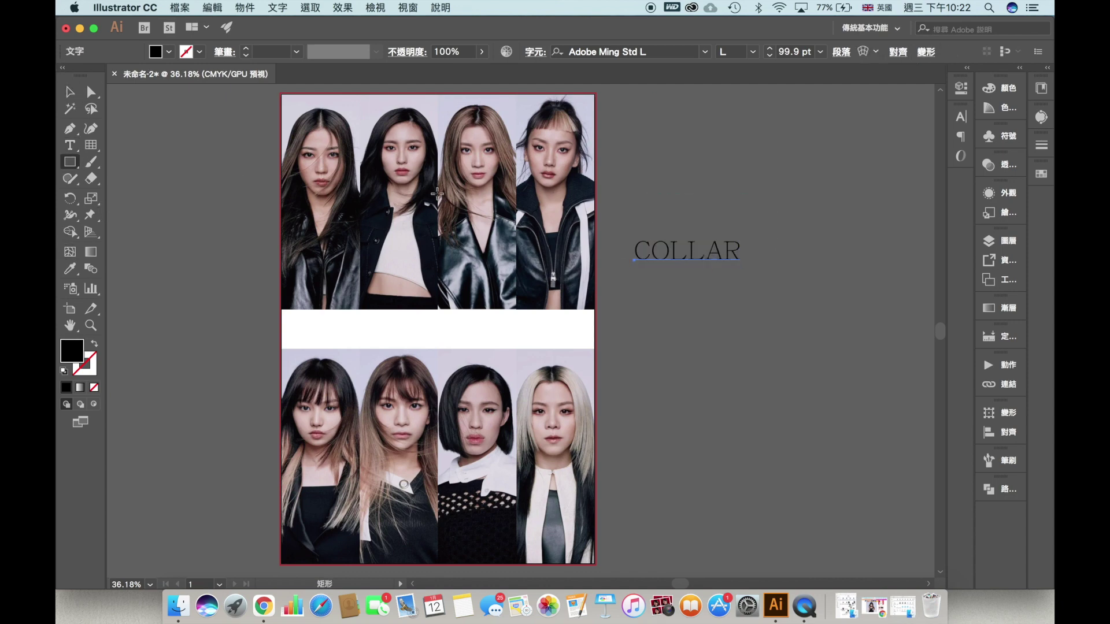
{"action": "left_click_drag", "start_coordinate": [284, 95], "coordinate": [596, 564]}
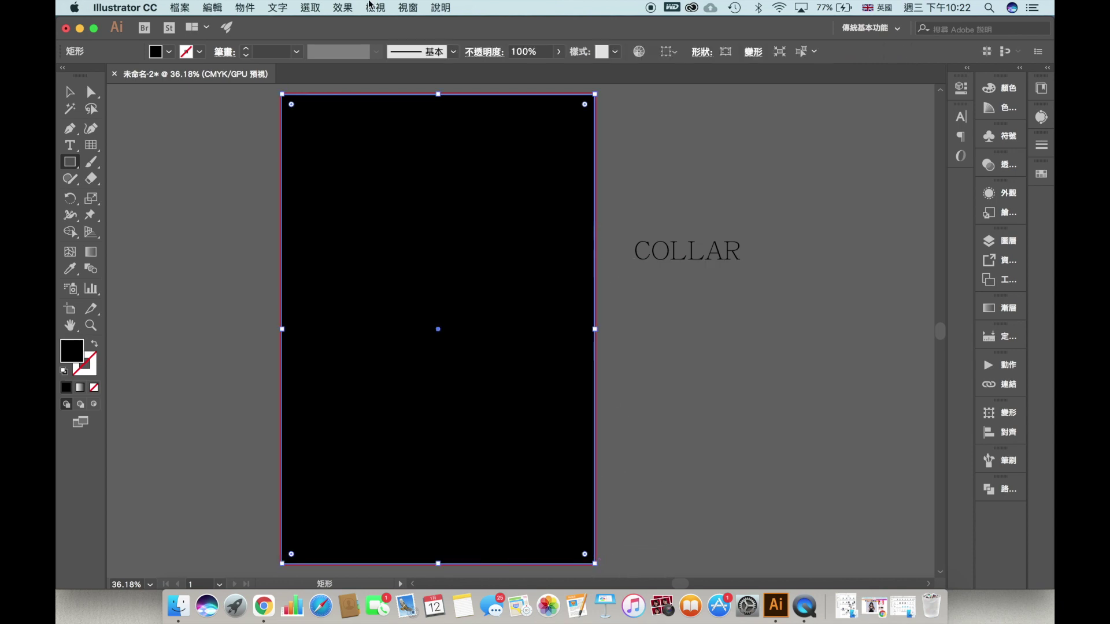
{"action": "left_click", "coordinate": [71, 92]}
{"action": "right_click", "coordinate": [399, 206]}
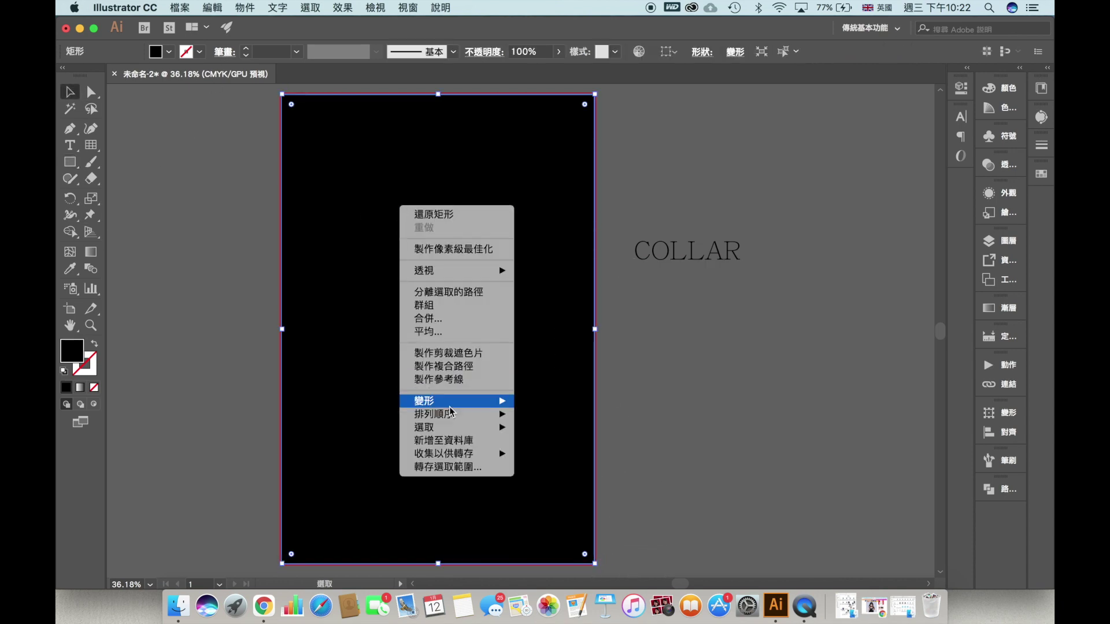
{"action": "mouse_move", "coordinate": [446, 416]}
{"action": "left_click", "coordinate": [549, 454]}
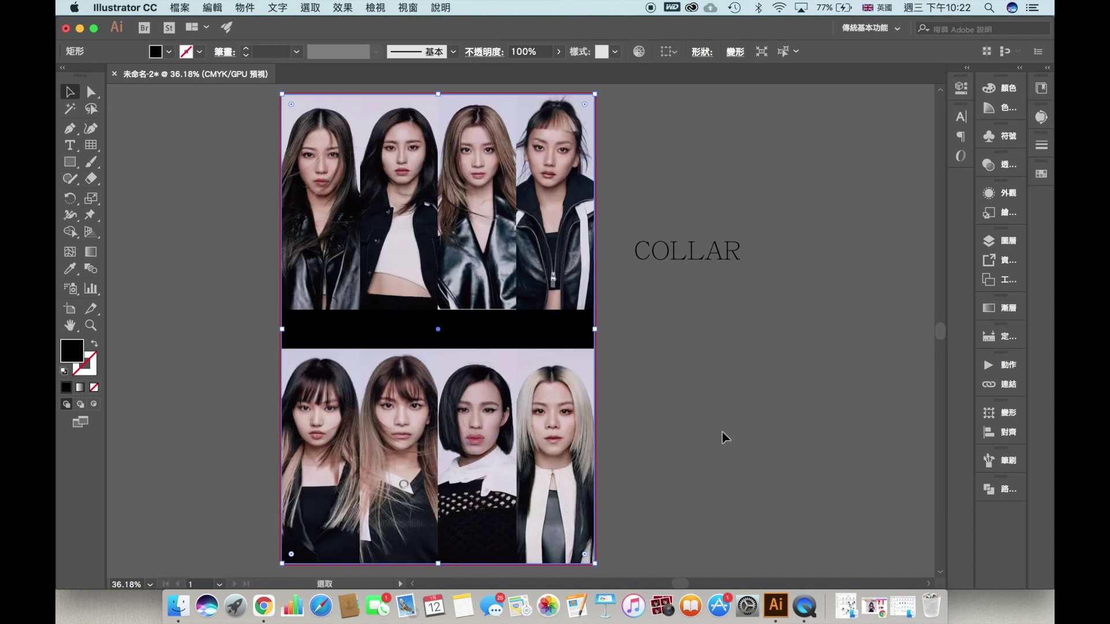
- Select all eight clipped portraits together and scale them down slightly to leave a thin black border around the poster
{"action": "left_click", "coordinate": [727, 445]}
{"action": "left_click", "coordinate": [412, 165]}
{"action": "left_click", "coordinate": [412, 165], "text": "shift"}
{"action": "left_click", "coordinate": [479, 167], "text": "shift"}
{"action": "left_click", "coordinate": [557, 171], "text": "shift"}
{"action": "left_click_drag", "start_coordinate": [211, 570], "coordinate": [397, 335]}
{"action": "left_click_drag", "start_coordinate": [437, 95], "coordinate": [437, 102]}
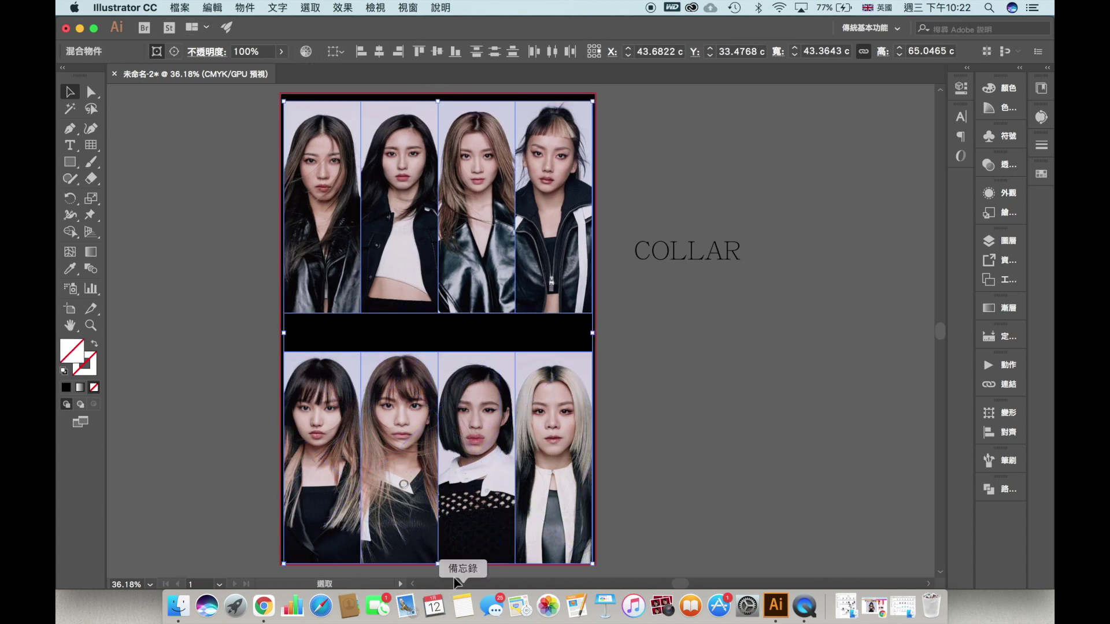
{"action": "left_click_drag", "start_coordinate": [438, 564], "coordinate": [438, 560]}
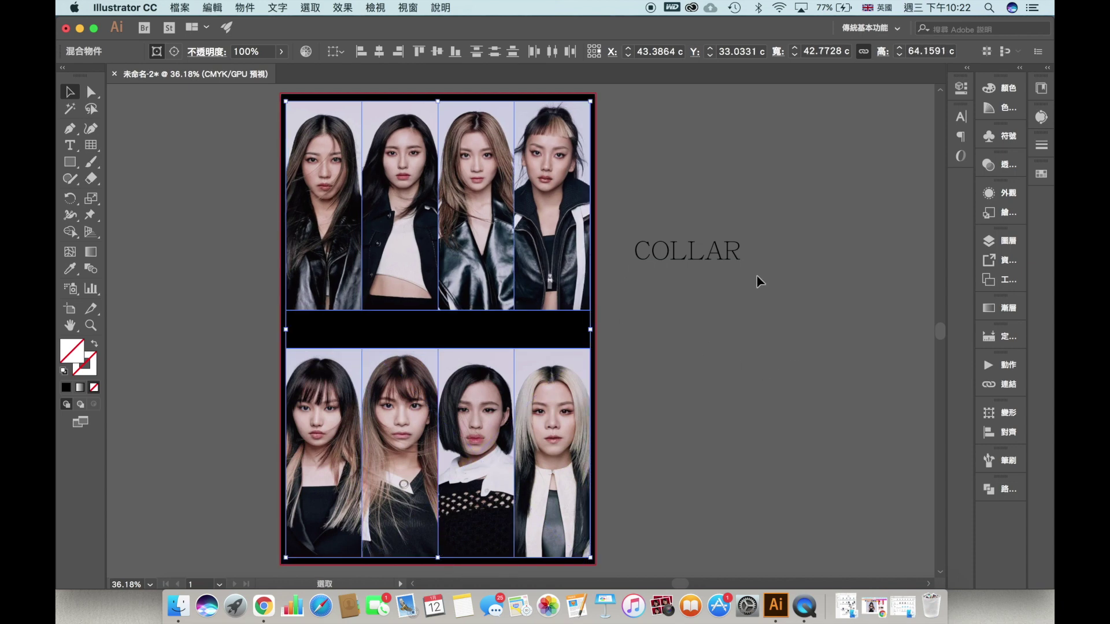
- Set the font of the COLLAR title to Bodoni 72 Oldstyle
{"action": "left_click", "coordinate": [738, 379]}
{"action": "left_click", "coordinate": [700, 250]}
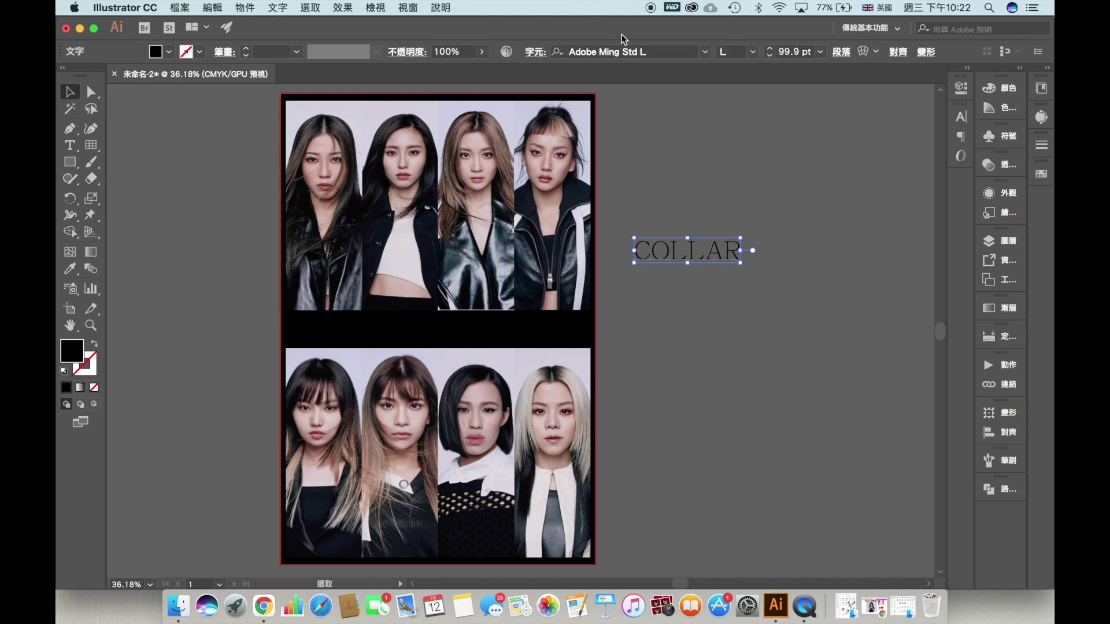
{"action": "left_click", "coordinate": [678, 53]}
{"action": "left_click", "coordinate": [706, 53]}
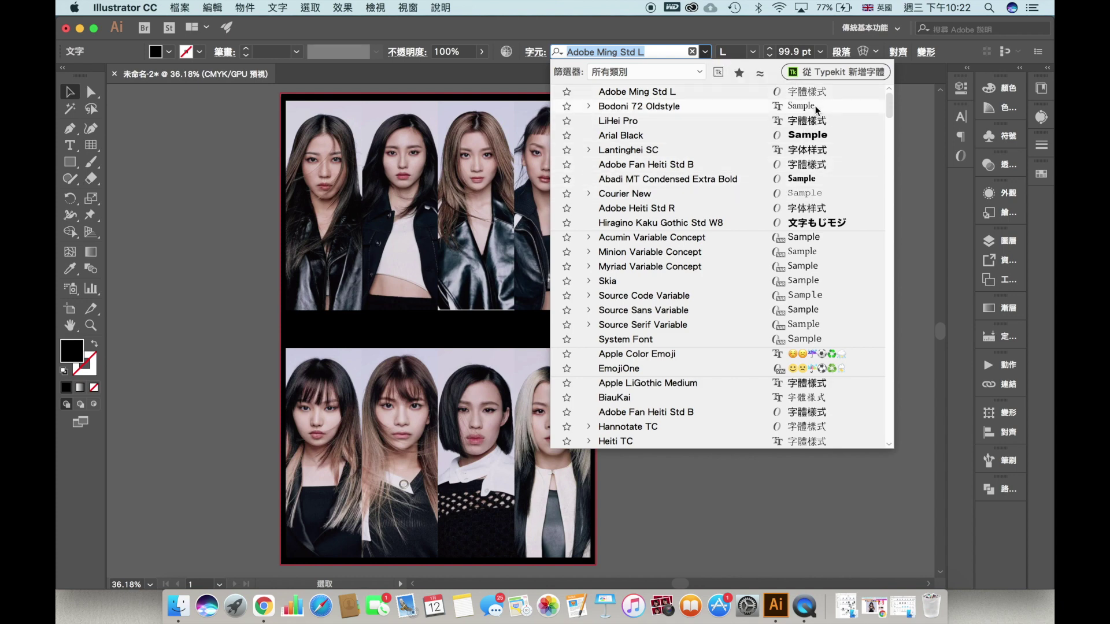
{"action": "left_click", "coordinate": [639, 107]}
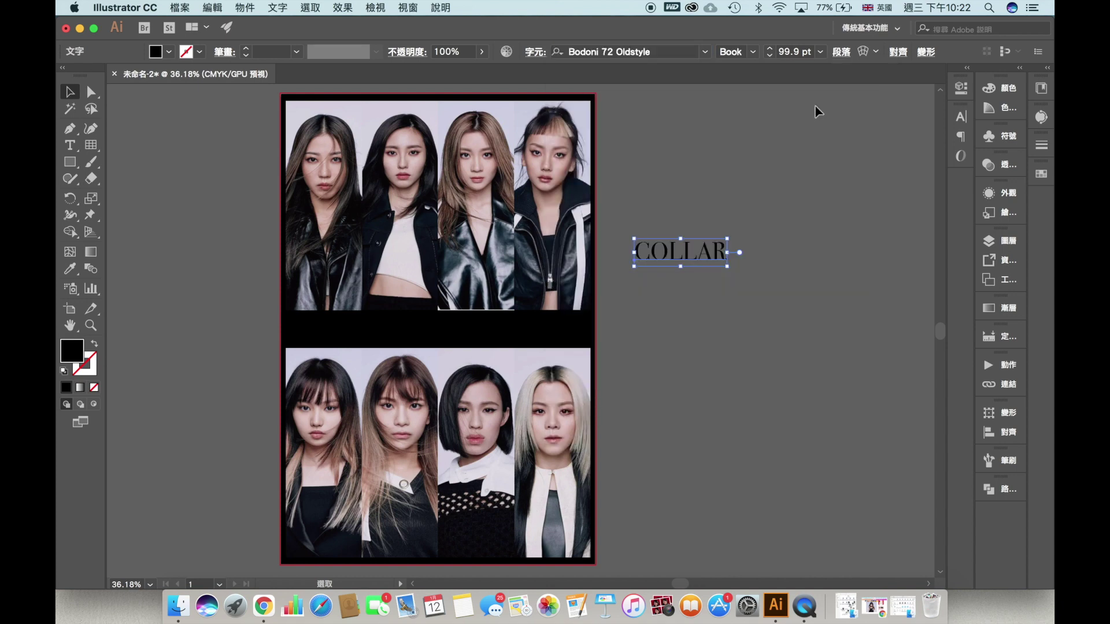
- Change the COLLAR title's fill colour to white (FFFFFF)
{"action": "double_click", "coordinate": [70, 353]}
{"action": "left_click_drag", "start_coordinate": [595, 336], "coordinate": [533, 260]}
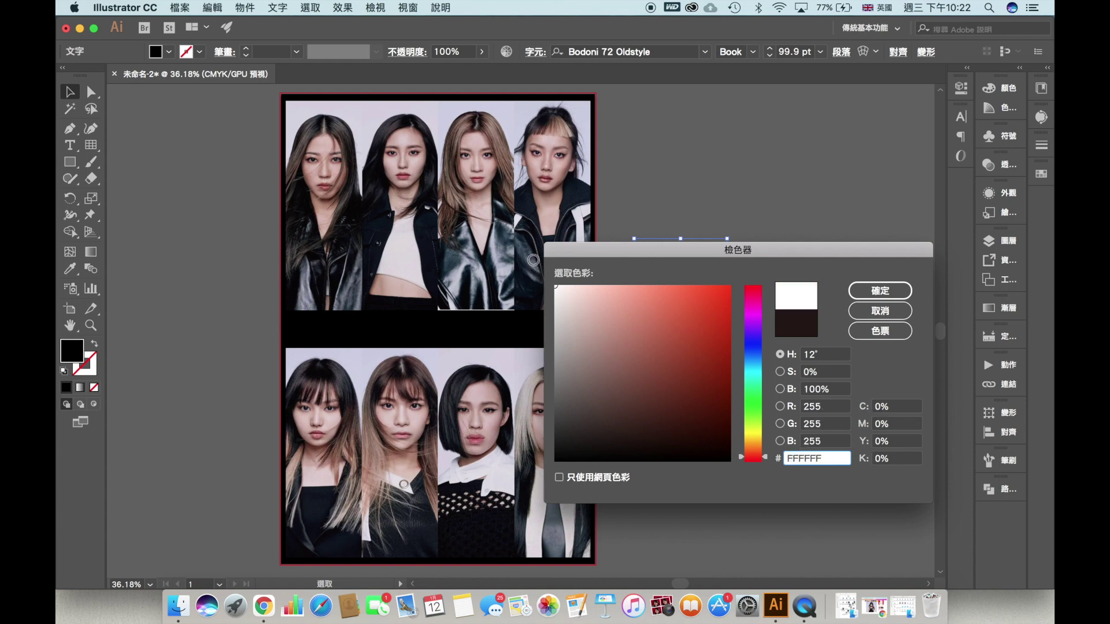
{"action": "left_click", "coordinate": [859, 286]}
{"action": "left_click", "coordinate": [751, 301]}
{"action": "double_click", "coordinate": [499, 261]}
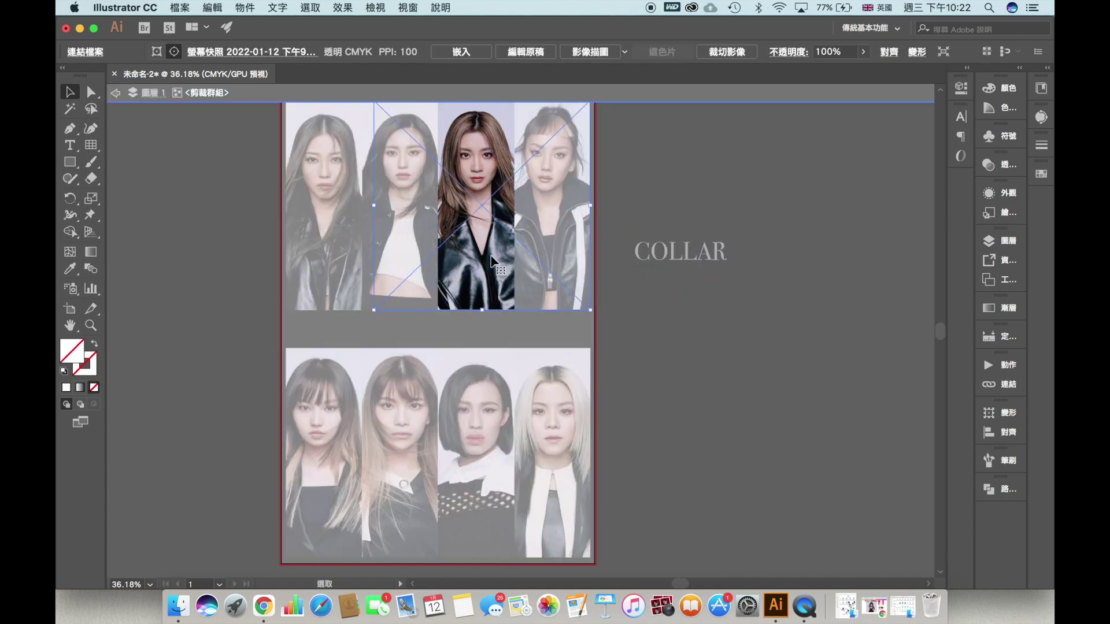
{"action": "double_click", "coordinate": [771, 324]}
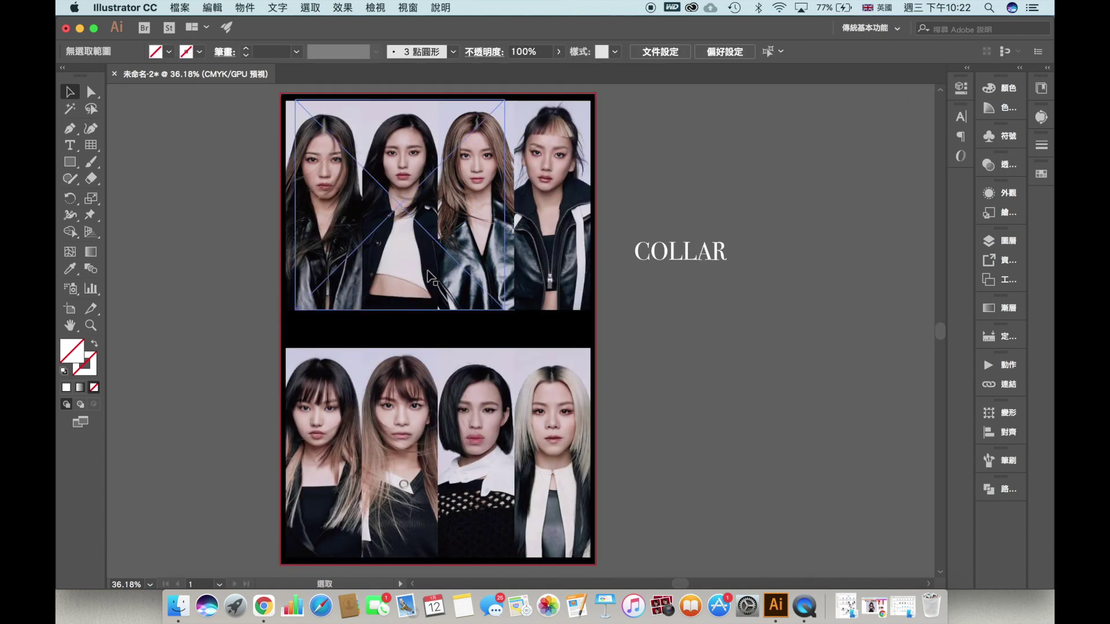
{"action": "double_click", "coordinate": [479, 259]}
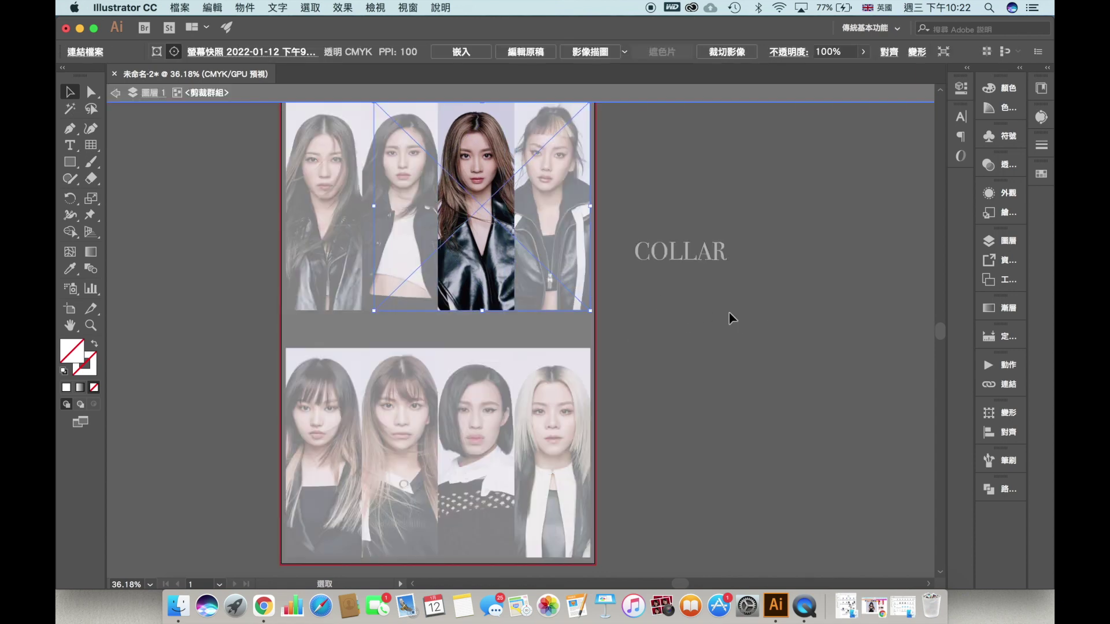
{"action": "double_click", "coordinate": [730, 313]}
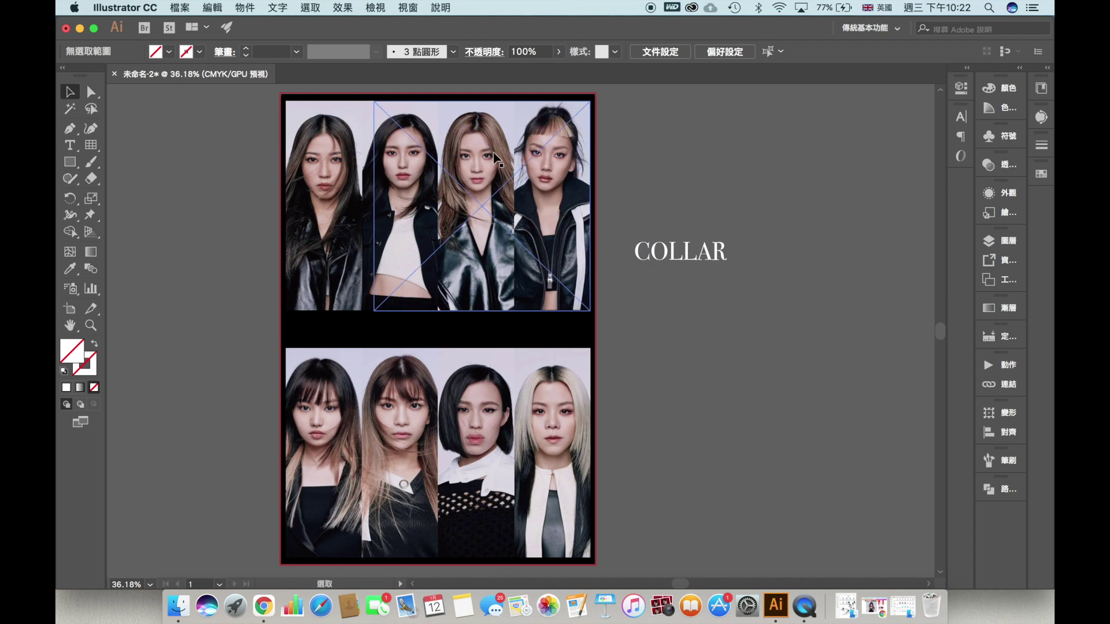
- Enlarge the photo slightly inside the third upper cell's clipping mask so that it covers the cell's upper edge
{"action": "double_click", "coordinate": [493, 133]}
{"action": "left_click", "coordinate": [493, 134]}
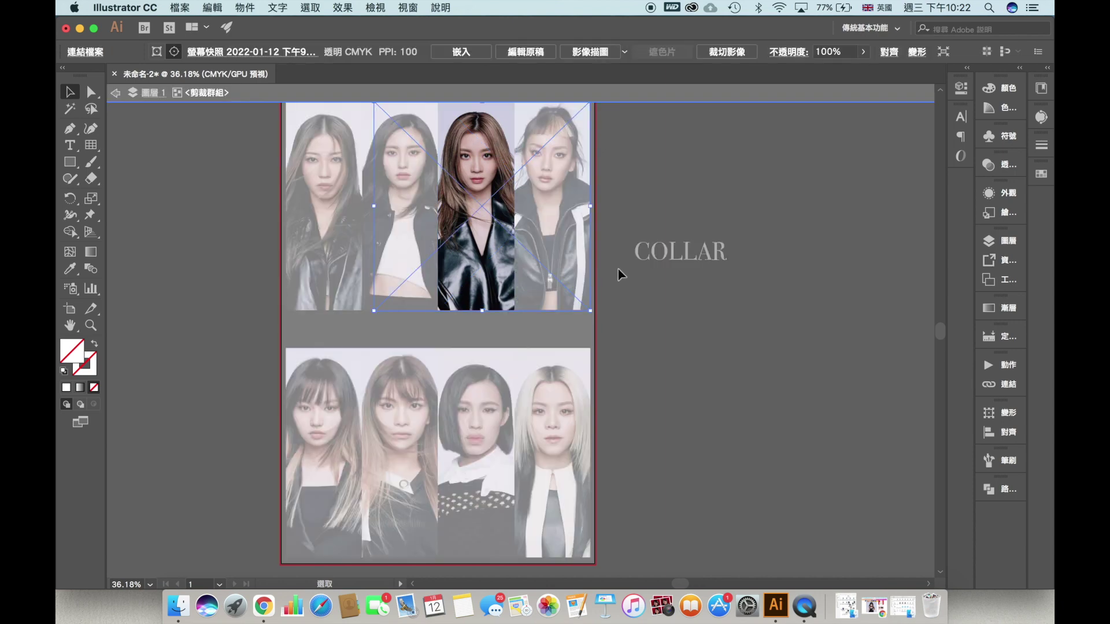
{"action": "scroll", "coordinate": [617, 274], "scroll_direction": "down", "scroll_amount": 1}
{"action": "scroll", "coordinate": [619, 280], "scroll_direction": "up", "scroll_amount": 8}
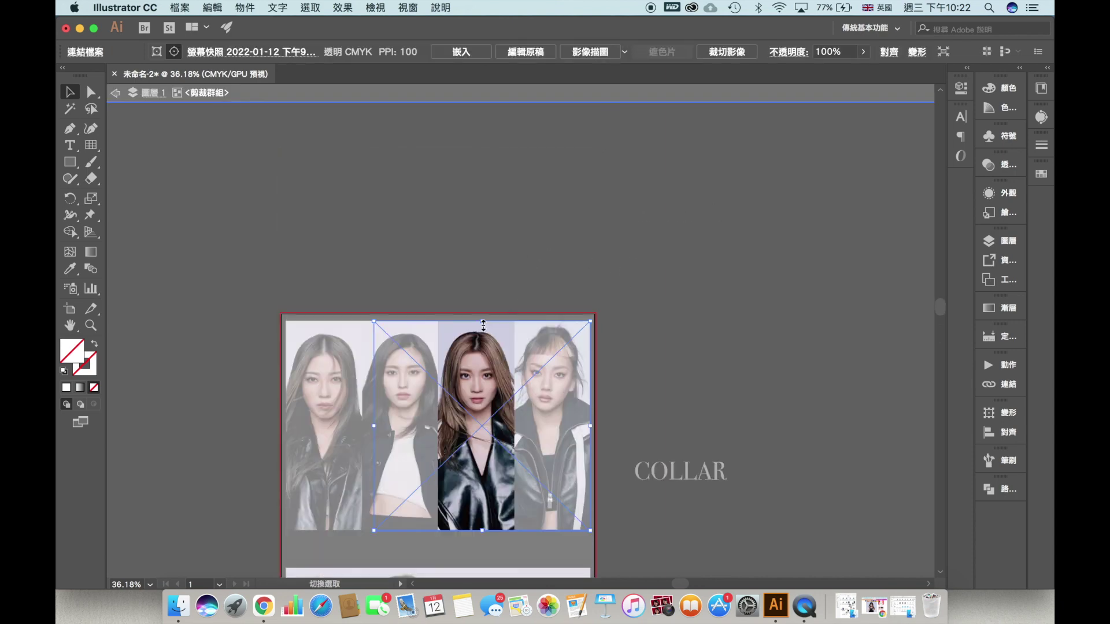
{"action": "double_click", "coordinate": [478, 354]}
{"action": "left_click_drag", "start_coordinate": [482, 323], "coordinate": [482, 319]}
{"action": "double_click", "coordinate": [595, 267]}
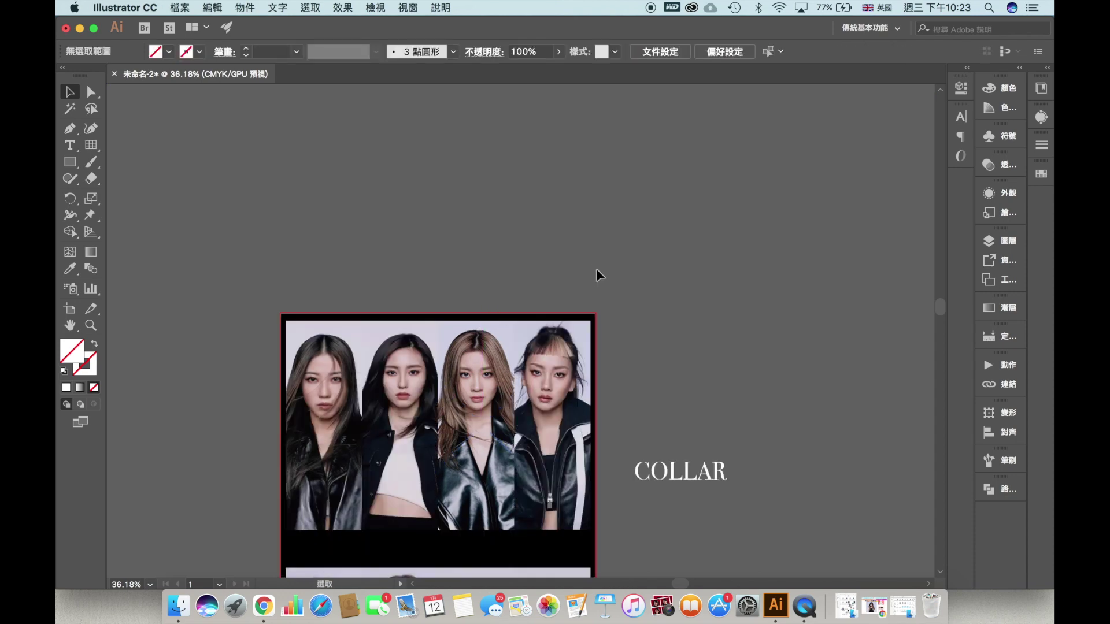
{"action": "left_click_drag", "start_coordinate": [692, 388], "coordinate": [687, 230]}
{"action": "left_click", "coordinate": [554, 200]}
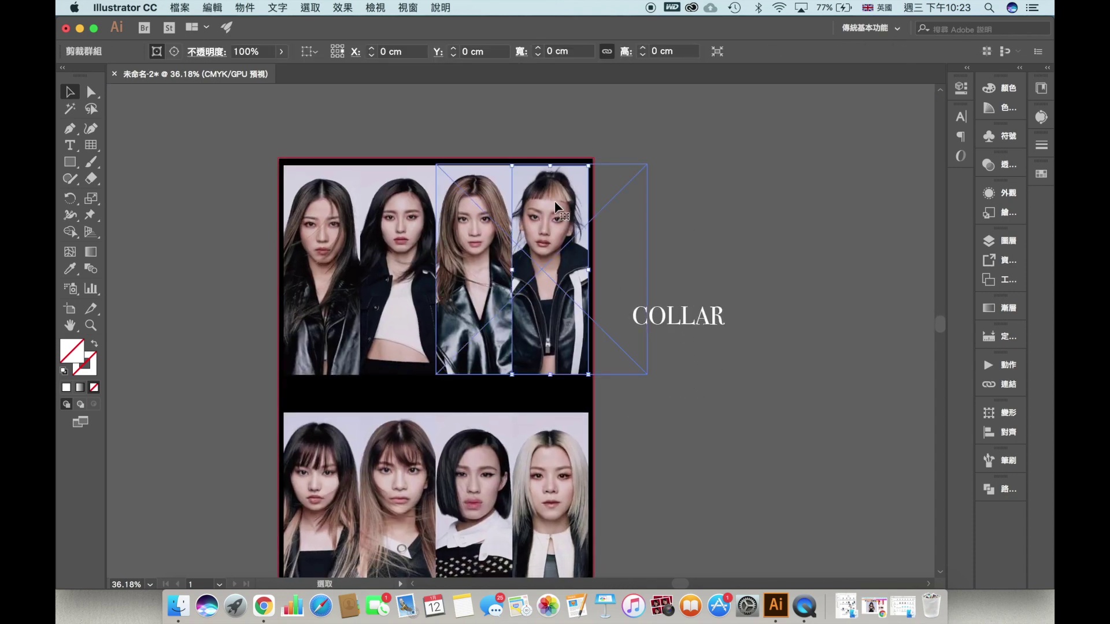
{"action": "double_click", "coordinate": [554, 200]}
{"action": "double_click", "coordinate": [776, 171]}
- Place the COLLAR title at the right end of the black band and resize it to fit between the portrait rows
{"action": "left_click_drag", "start_coordinate": [723, 344], "coordinate": [492, 335]}
{"action": "left_click", "coordinate": [644, 337]}
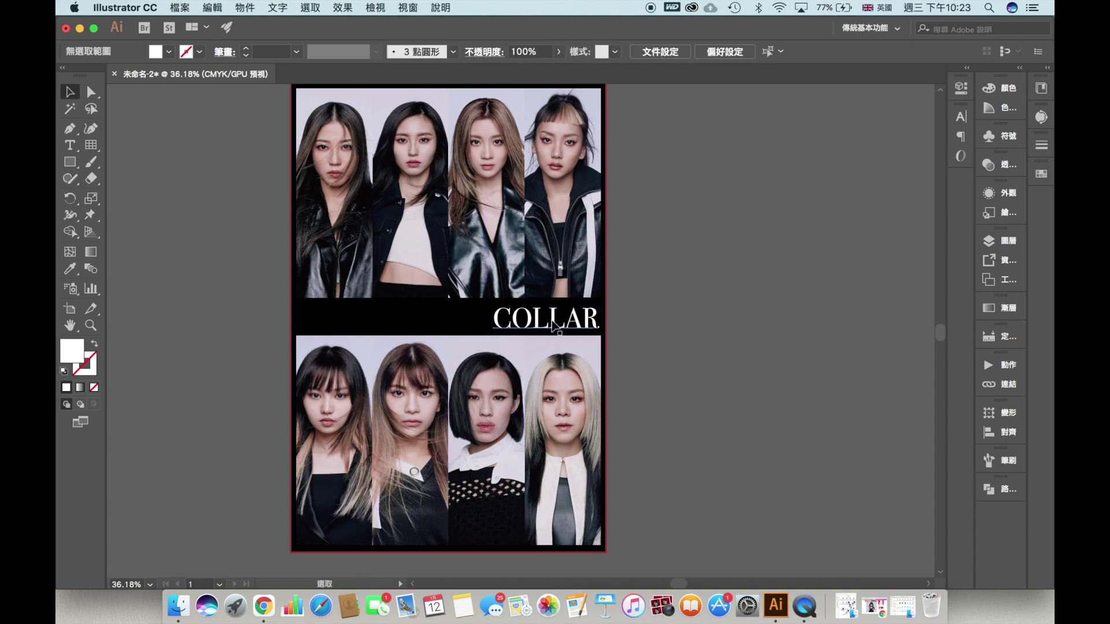
{"action": "left_click", "coordinate": [561, 323]}
{"action": "left_click_drag", "start_coordinate": [545, 337], "coordinate": [553, 335]}
{"action": "left_click", "coordinate": [662, 321]}
{"action": "left_click_drag", "start_coordinate": [661, 299], "coordinate": [448, 85]}
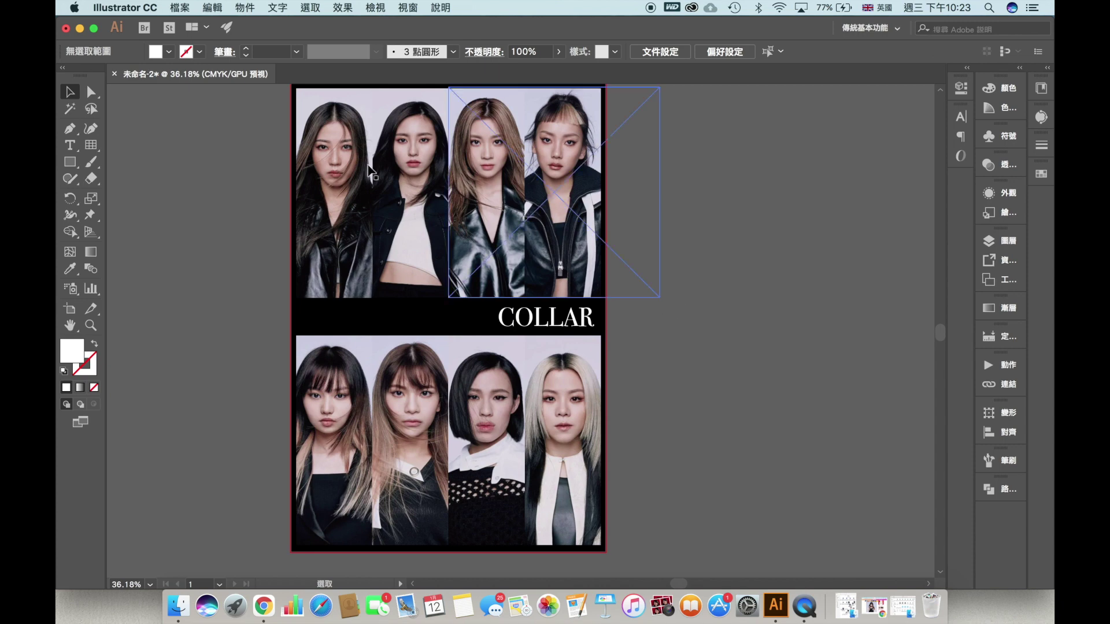
- Draw a straight horizontal line with a white 1 pt stroke from the left edge of the portraits to the title
{"action": "left_click", "coordinate": [70, 128]}
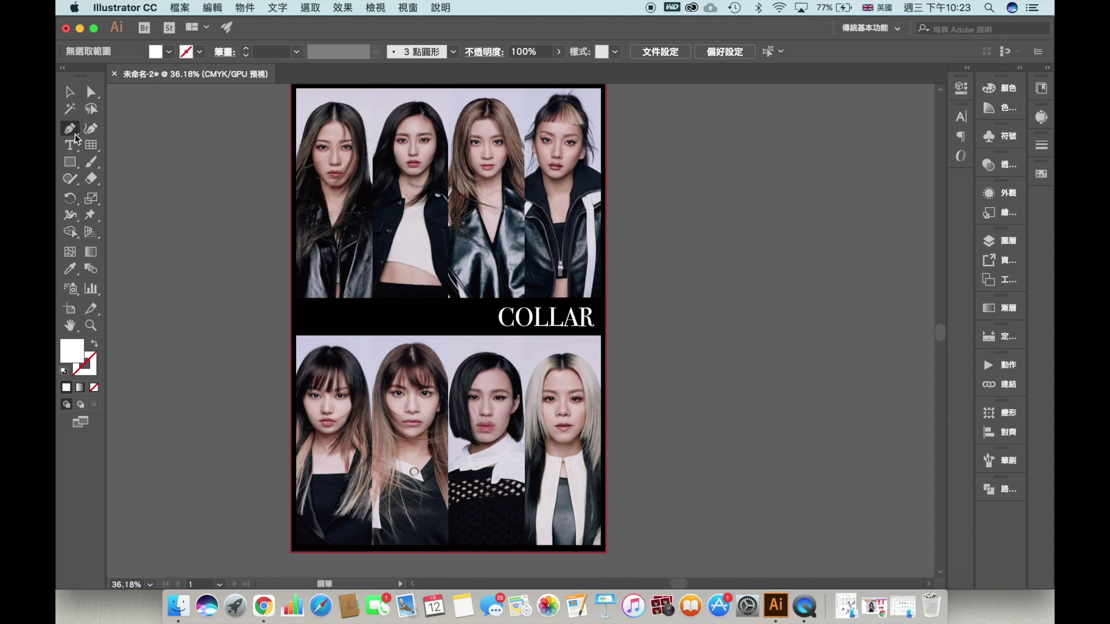
{"action": "left_click", "coordinate": [296, 316]}
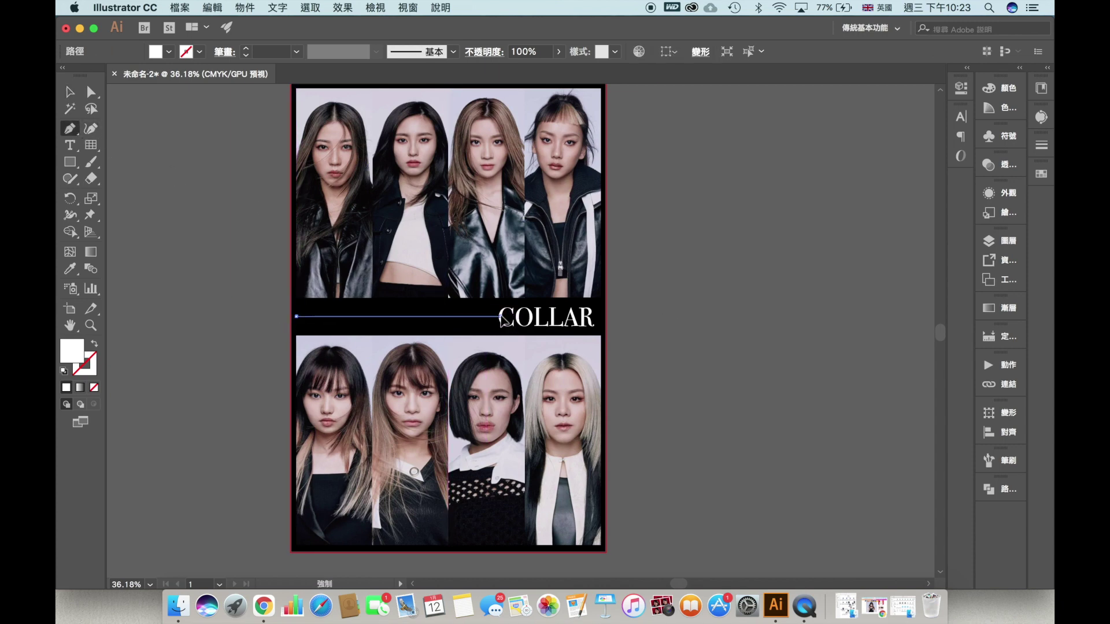
{"action": "left_click", "coordinate": [501, 317]}
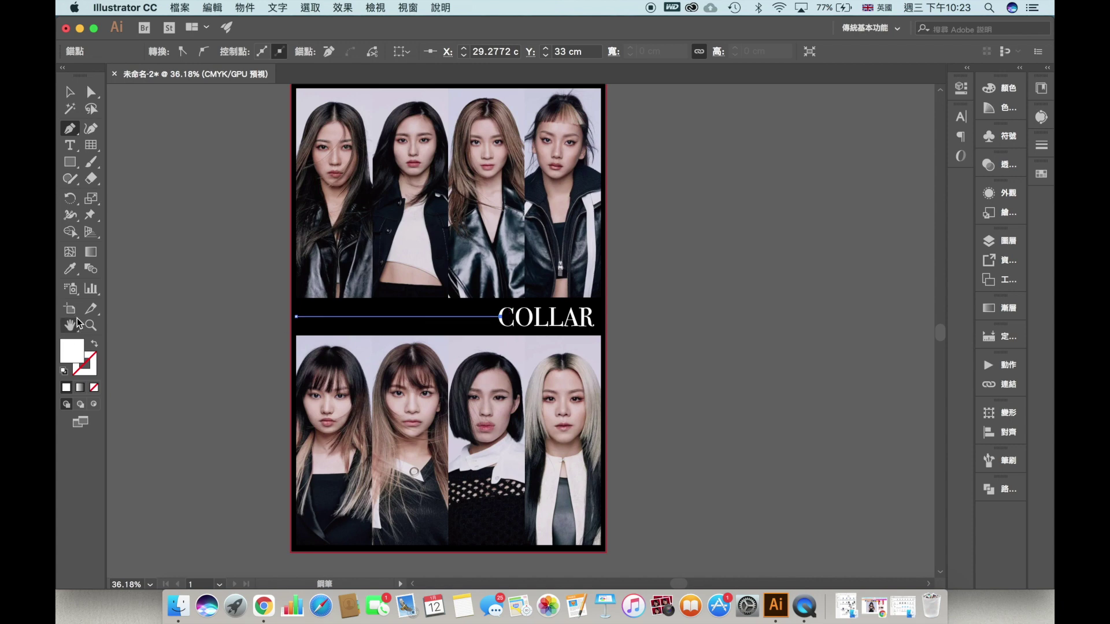
{"action": "left_click", "coordinate": [69, 92]}
{"action": "left_click", "coordinate": [188, 176]}
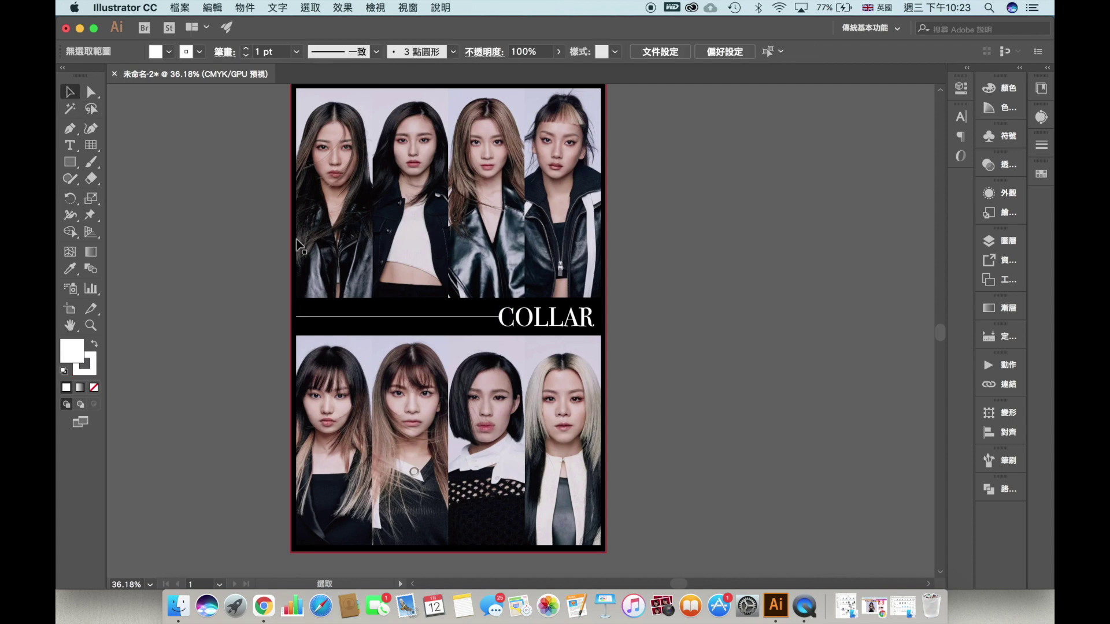
- Set the stroke weight of the horizontal line beside the title to 2 pt
{"action": "left_click", "coordinate": [367, 317]}
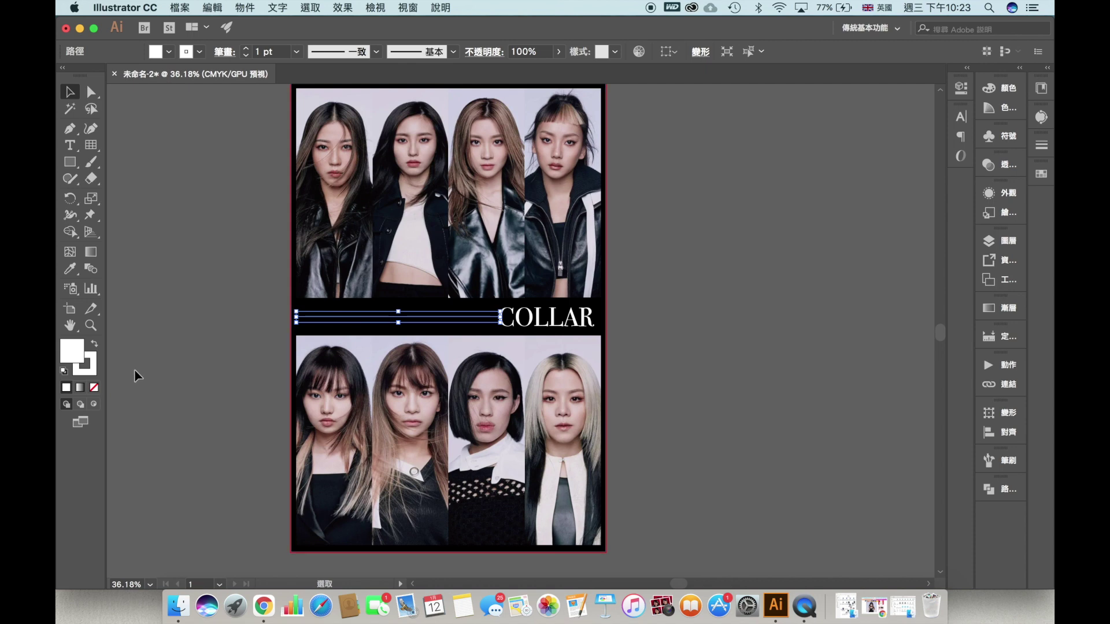
{"action": "left_click", "coordinate": [85, 365]}
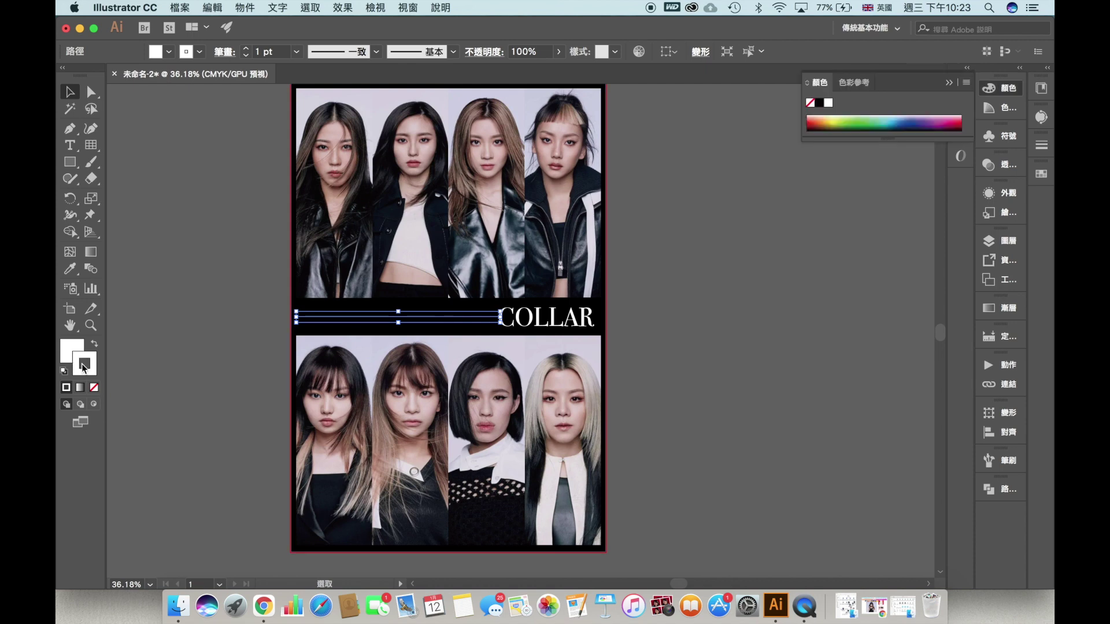
{"action": "left_click", "coordinate": [294, 53]}
{"action": "left_click", "coordinate": [313, 142]}
{"action": "left_click", "coordinate": [236, 255]}
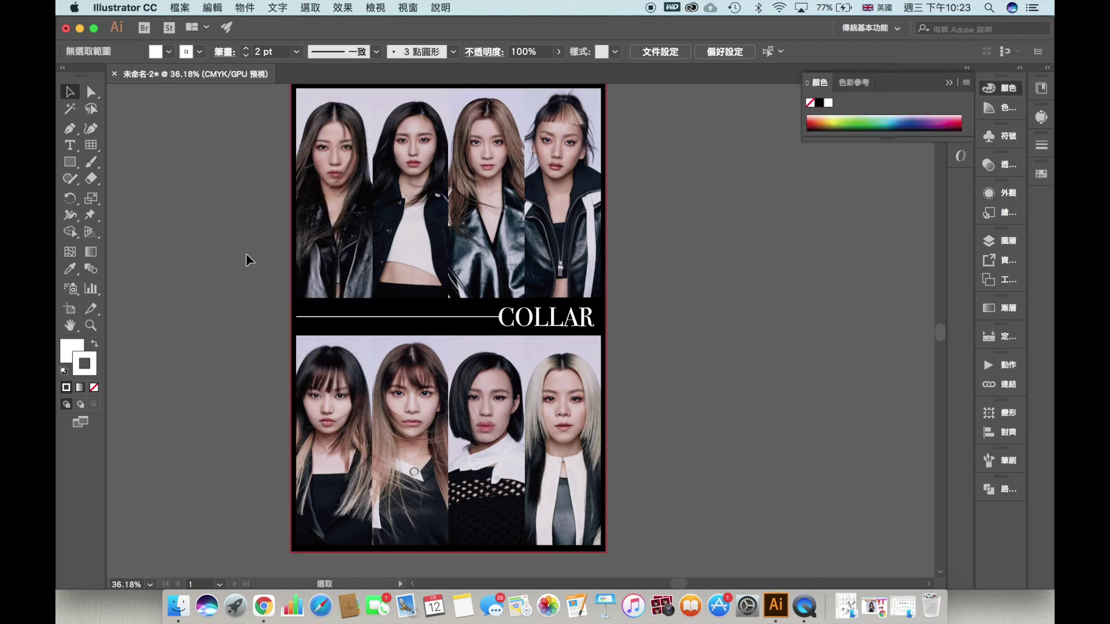
- Remove the fill from the horizontal line, keeping its white stroke
{"action": "left_click", "coordinate": [319, 316]}
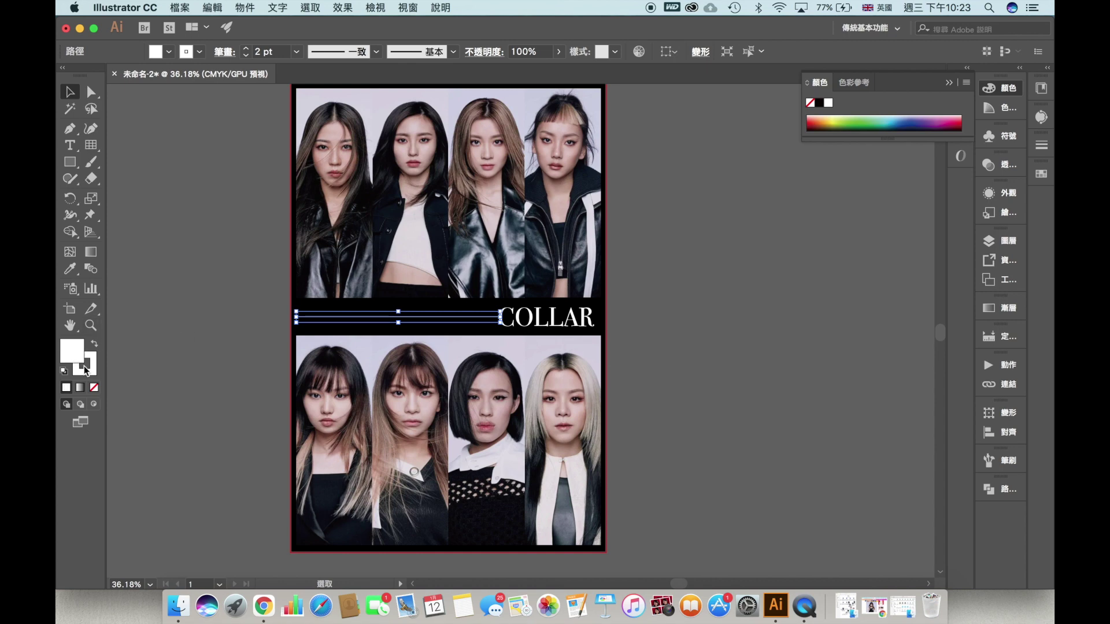
{"action": "left_click", "coordinate": [94, 387]}
{"action": "left_click", "coordinate": [192, 356]}
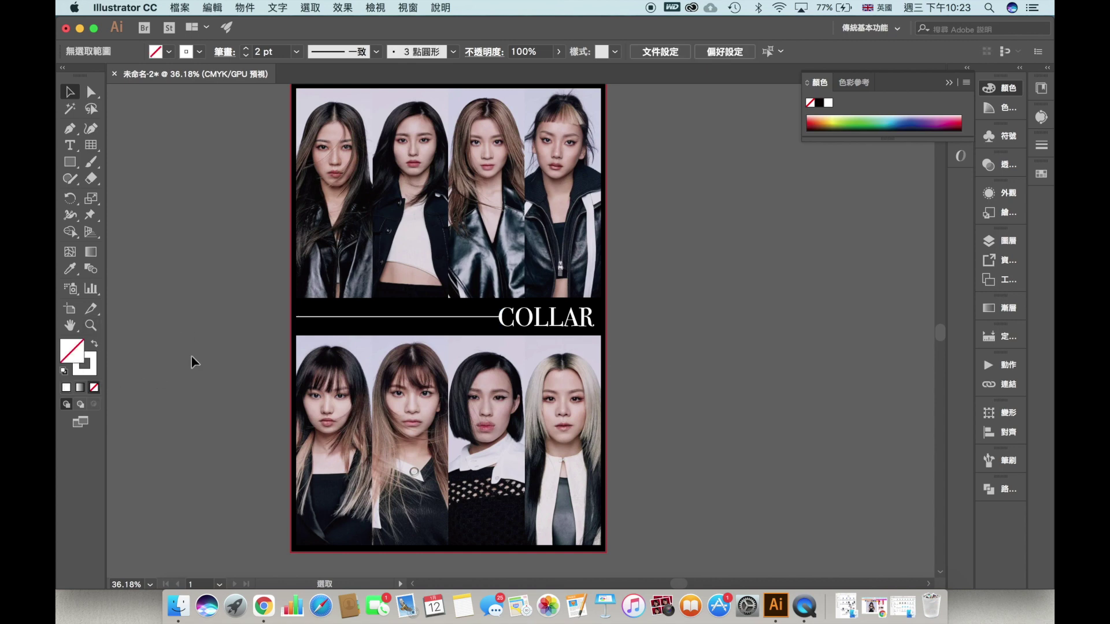
- Apply a width profile that tapers to a point to the horizontal line beside the COLLAR title
{"action": "left_click", "coordinate": [399, 317]}
{"action": "left_click", "coordinate": [1044, 150]}
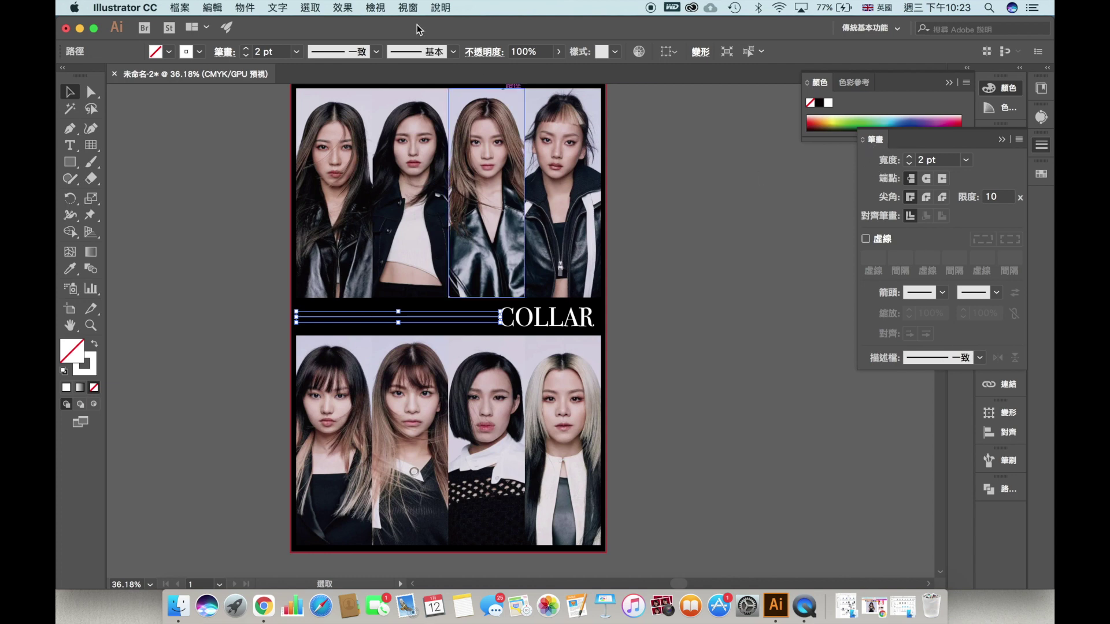
{"action": "left_click", "coordinate": [421, 6]}
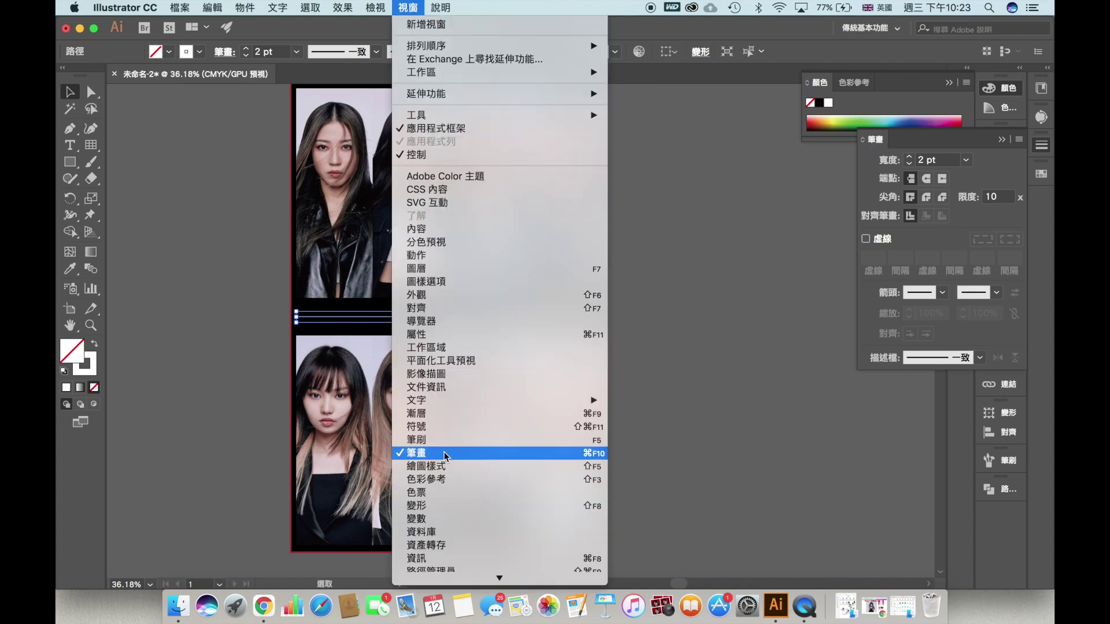
{"action": "left_click", "coordinate": [969, 237]}
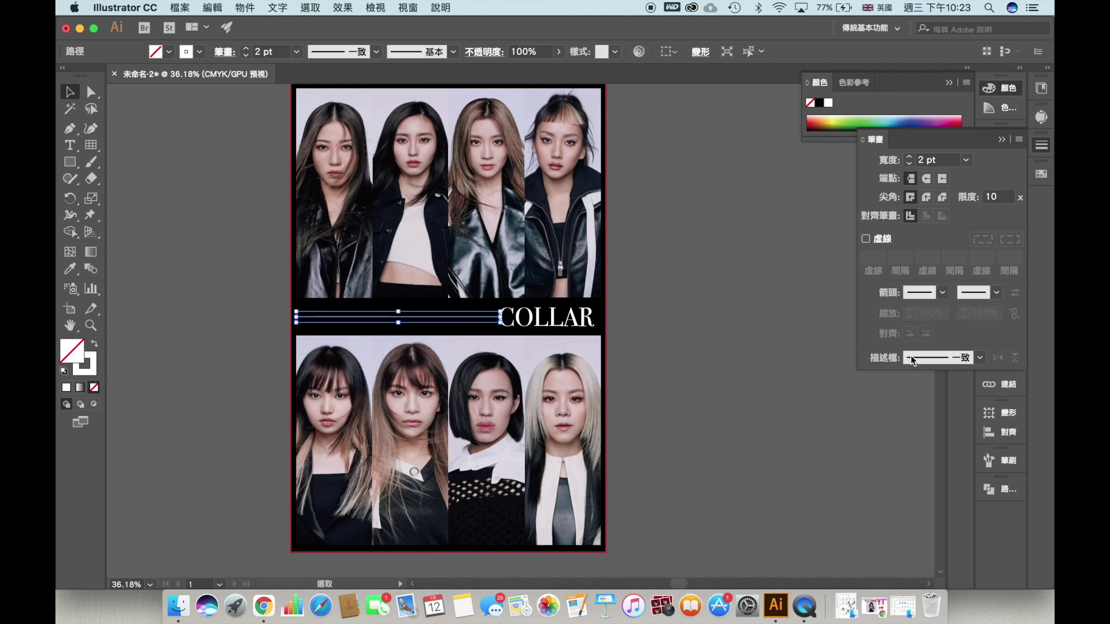
{"action": "left_click", "coordinate": [924, 359]}
{"action": "left_click", "coordinate": [935, 466]}
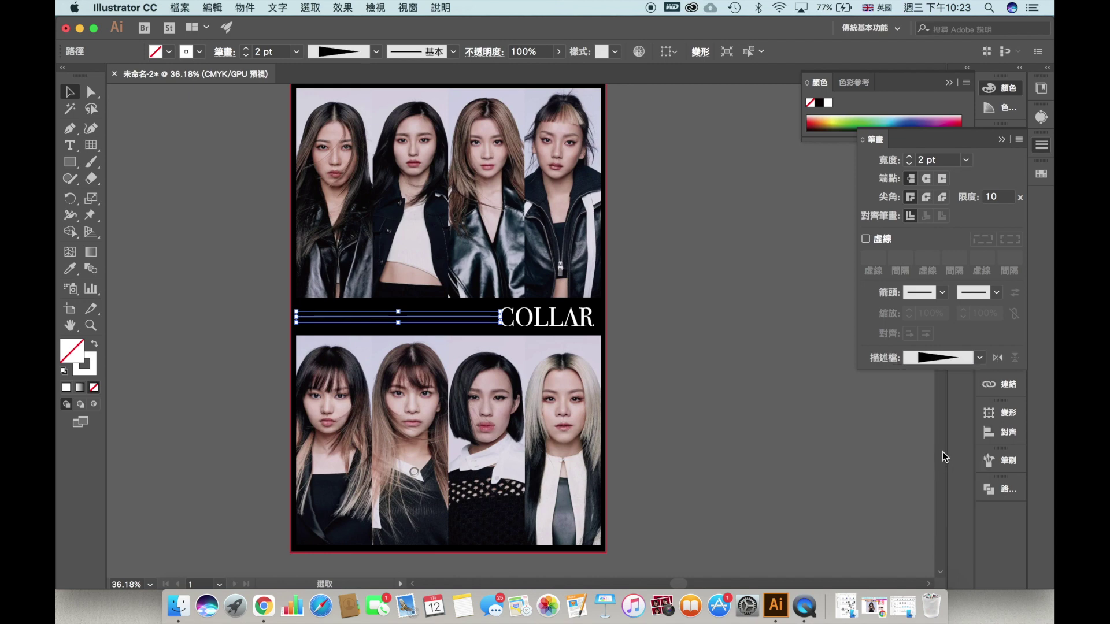
{"action": "left_click", "coordinate": [181, 208]}
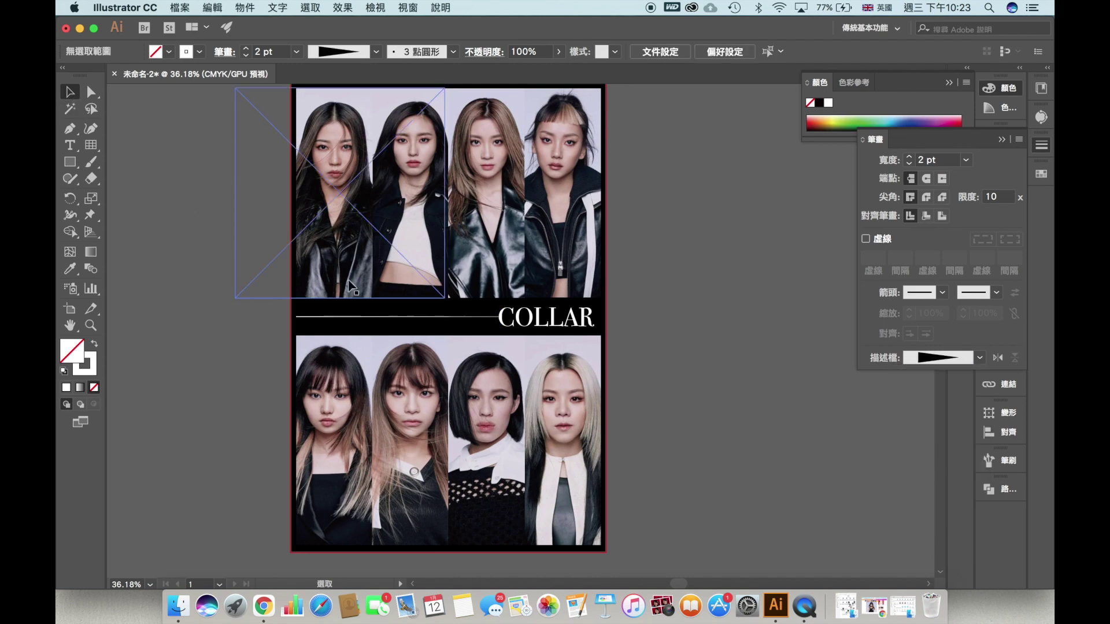
- Set the stroke weight of the tapered line beside the COLLAR title to 3 pt
{"action": "left_click", "coordinate": [70, 130]}
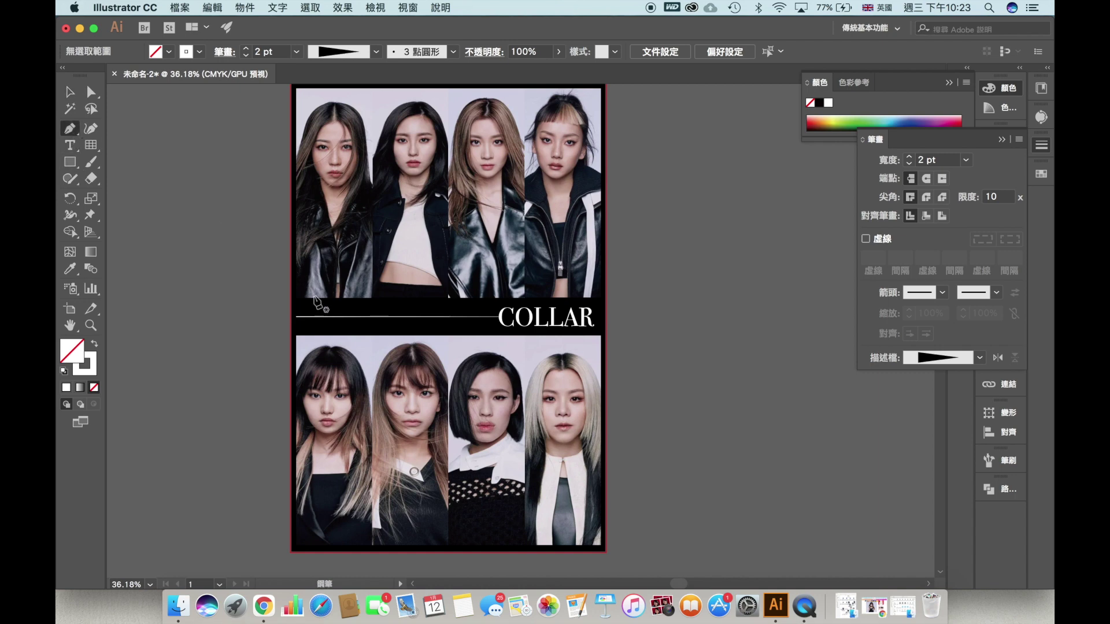
{"action": "left_click", "coordinate": [296, 317]}
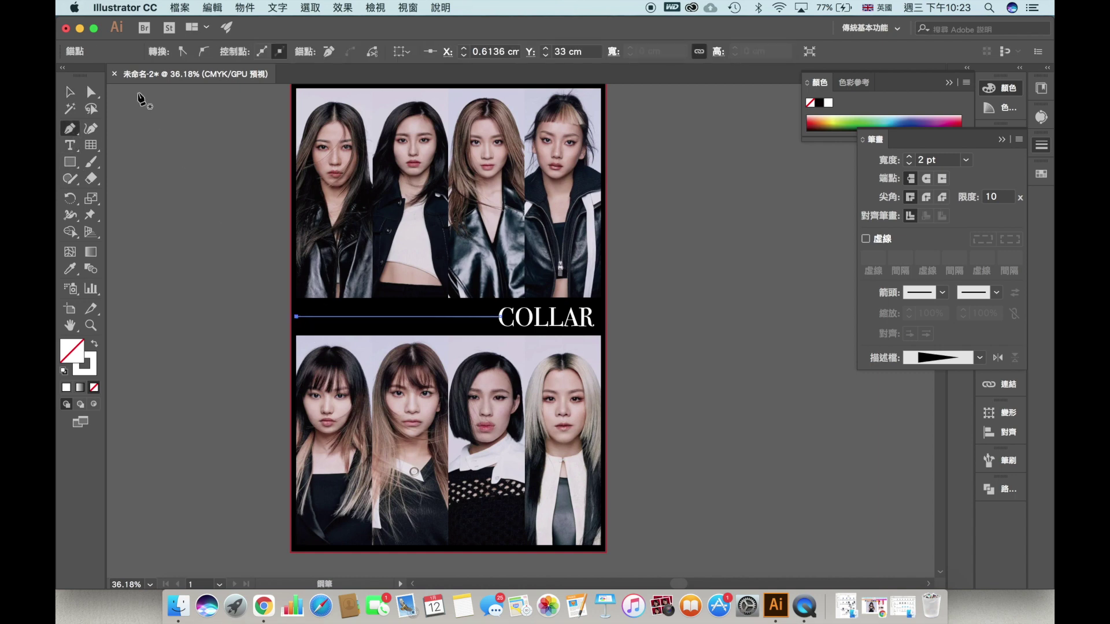
{"action": "left_click", "coordinate": [70, 93]}
{"action": "left_click", "coordinate": [967, 160]}
{"action": "left_click", "coordinate": [995, 256]}
{"action": "left_click", "coordinate": [741, 288]}
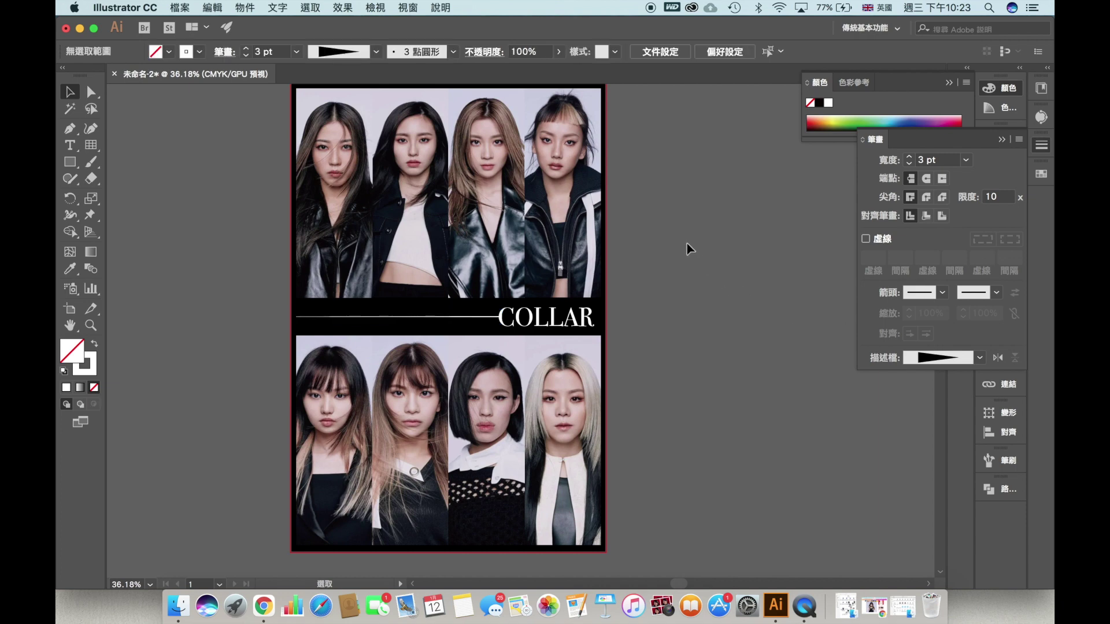
- Delete the tapered horizontal line beside the COLLAR title and clear the selection
{"action": "left_click_drag", "start_coordinate": [699, 243], "coordinate": [687, 257]}
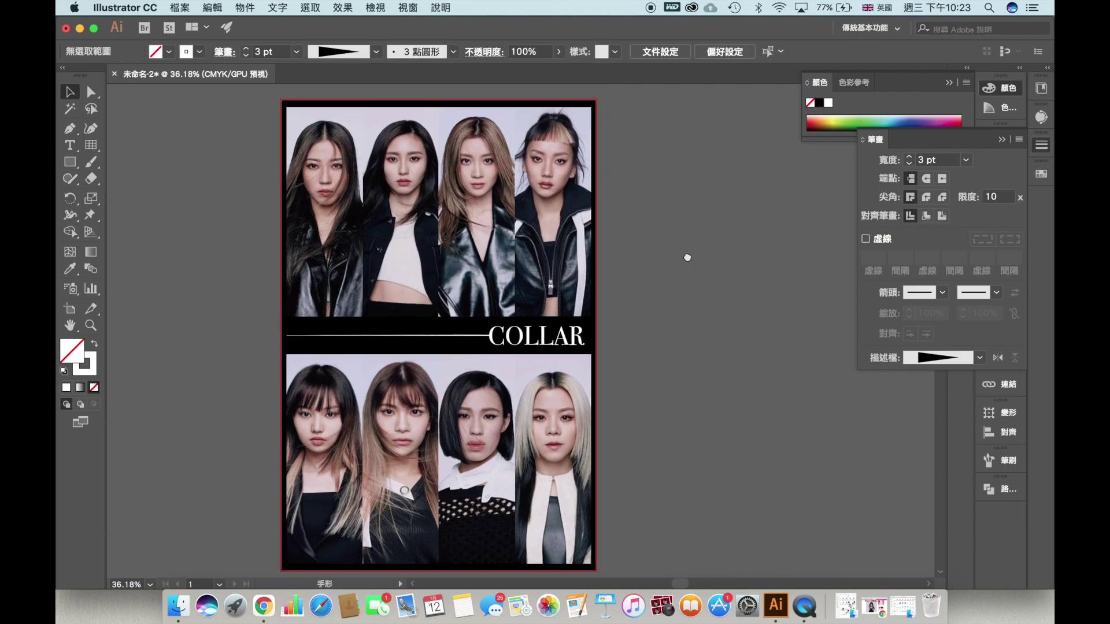
{"action": "left_click", "coordinate": [664, 307]}
{"action": "left_click", "coordinate": [538, 340]}
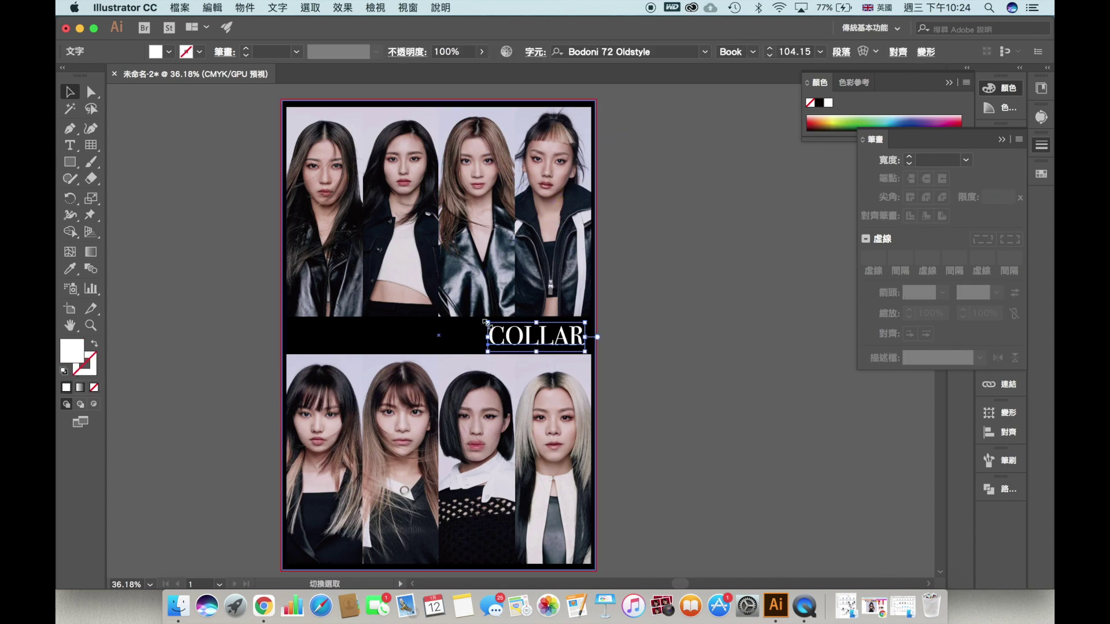
{"action": "left_click", "coordinate": [668, 313]}
{"action": "scroll", "coordinate": [681, 306], "scroll_direction": "down", "scroll_amount": 2}
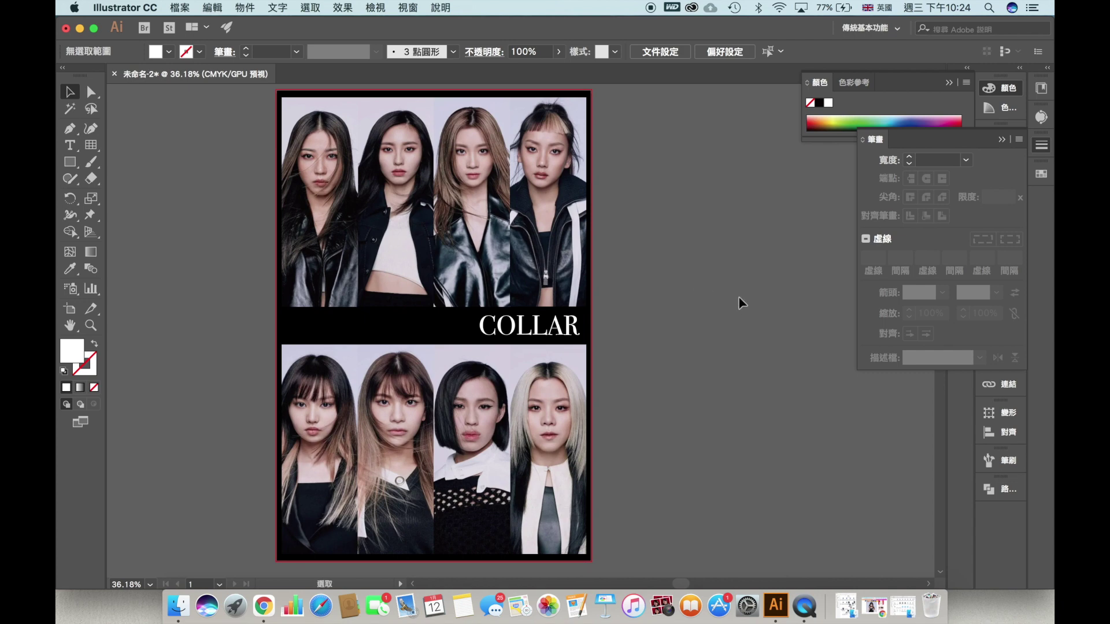
{"action": "left_click_drag", "start_coordinate": [744, 278], "coordinate": [744, 282]}
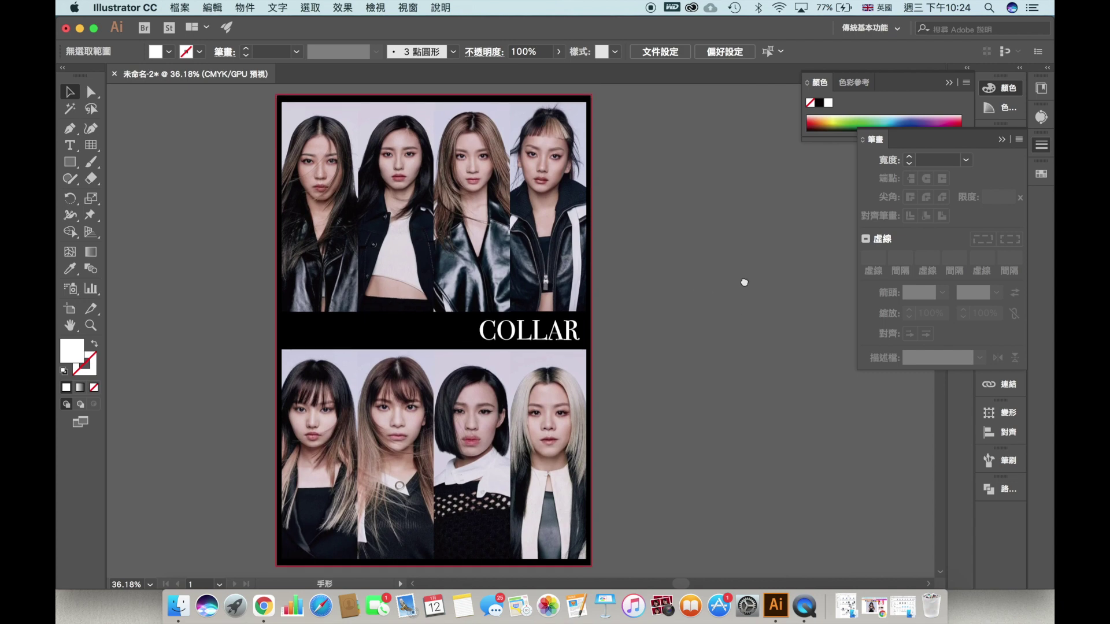
- Collapse the floating stroke and colour settings to clear the workspace around the poster
{"action": "left_click", "coordinate": [1001, 141]}
{"action": "left_click", "coordinate": [949, 83]}
{"action": "scroll", "coordinate": [804, 272], "scroll_direction": "left", "scroll_amount": 2}
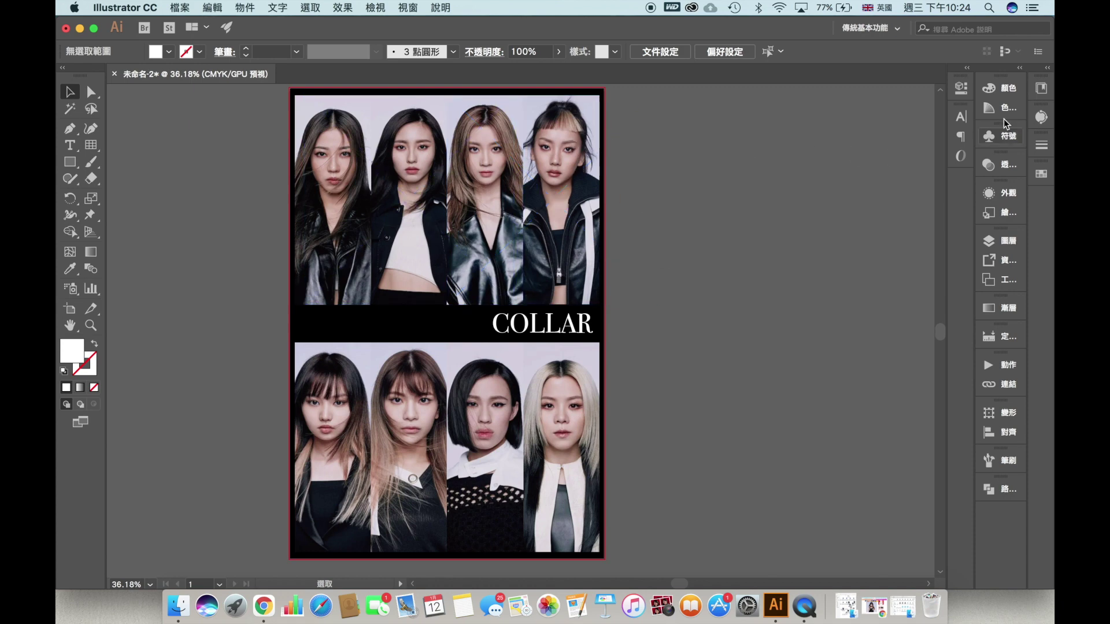
{"action": "left_click_drag", "start_coordinate": [785, 217], "coordinate": [784, 221]}
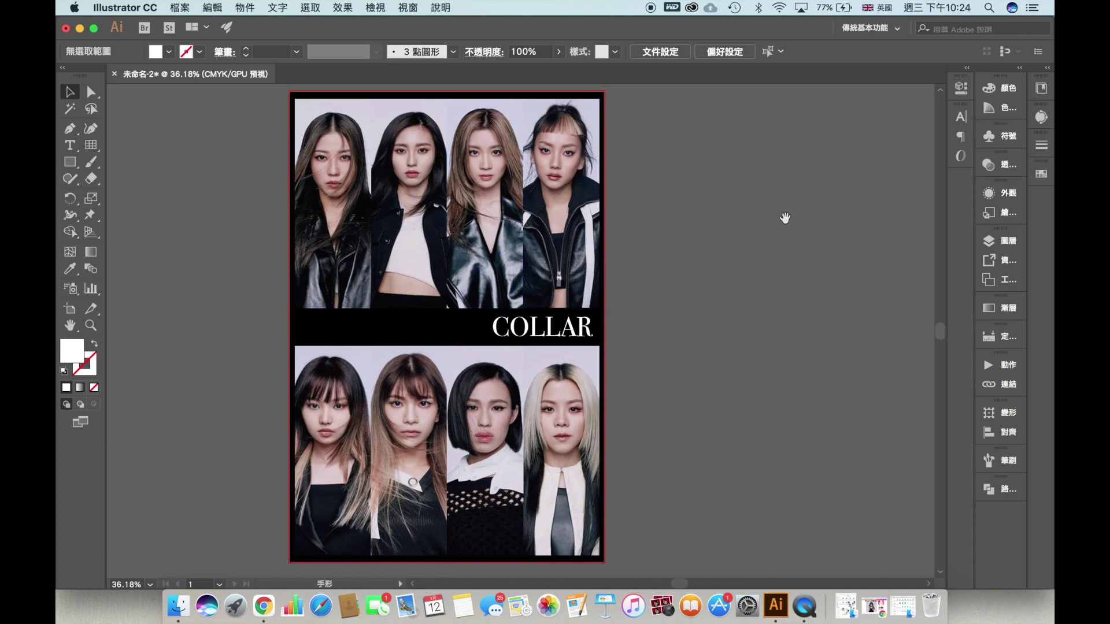
- Proportionally shrink the photo inside the lower row's second clipping group to the mask's height, and leave isolation mode
{"action": "left_click", "coordinate": [401, 419]}
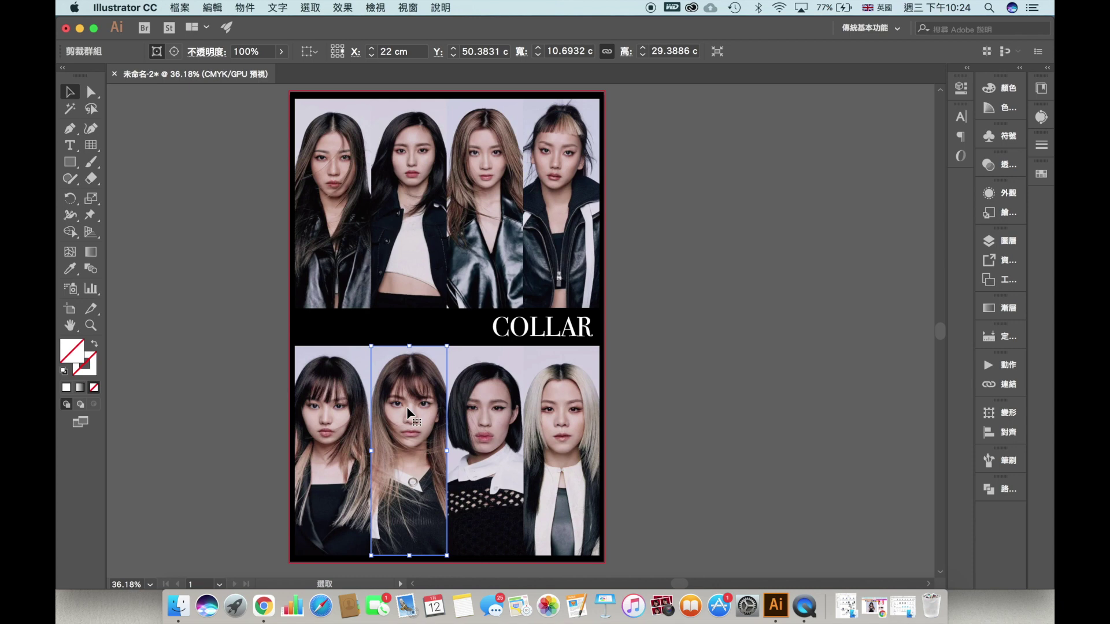
{"action": "double_click", "coordinate": [408, 413]}
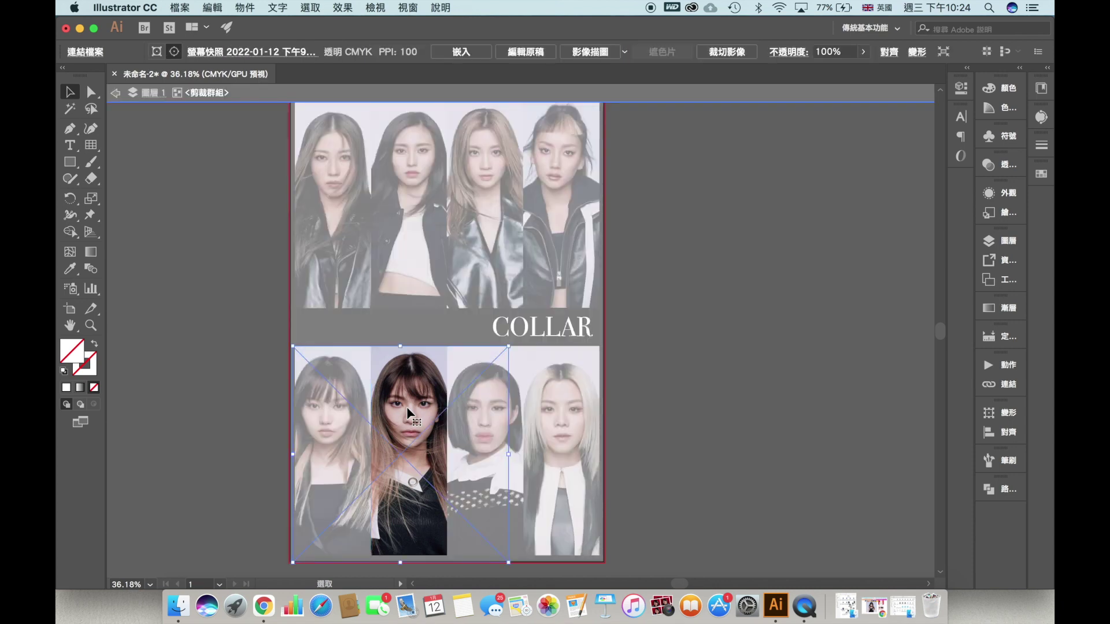
{"action": "left_click_drag", "start_coordinate": [400, 560], "coordinate": [401, 556]}
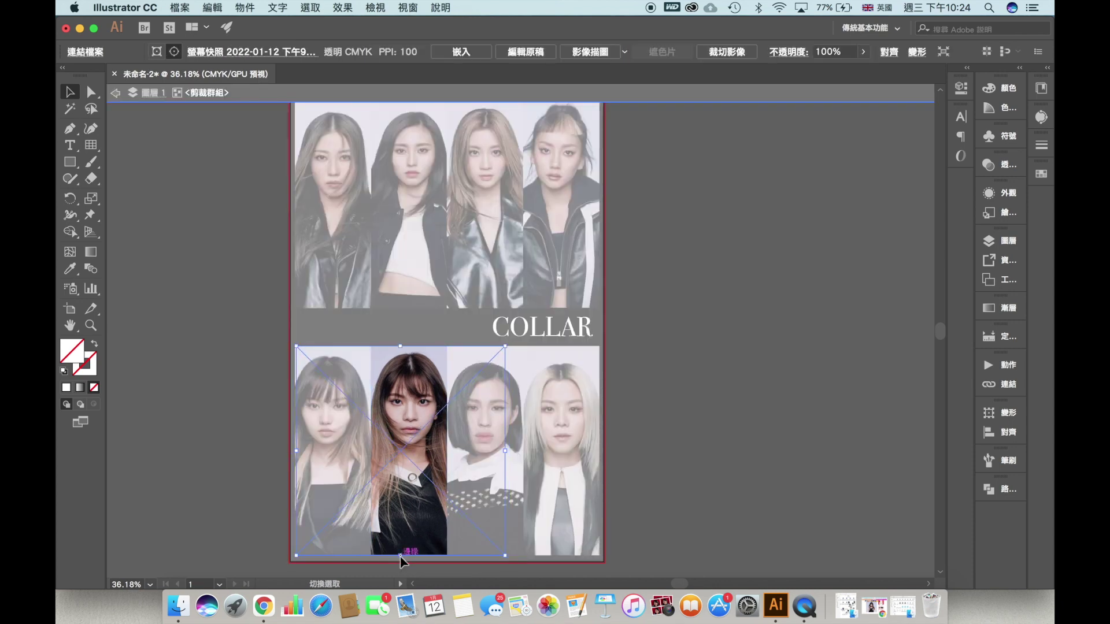
{"action": "double_click", "coordinate": [798, 402]}
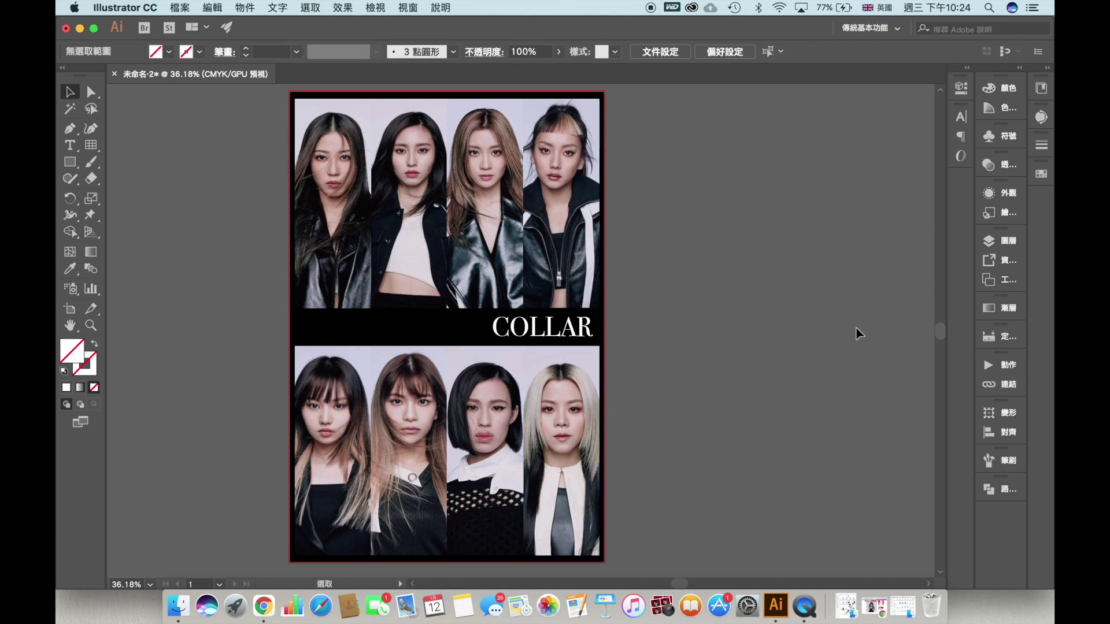
{"action": "left_click_drag", "start_coordinate": [808, 272], "coordinate": [828, 270]}
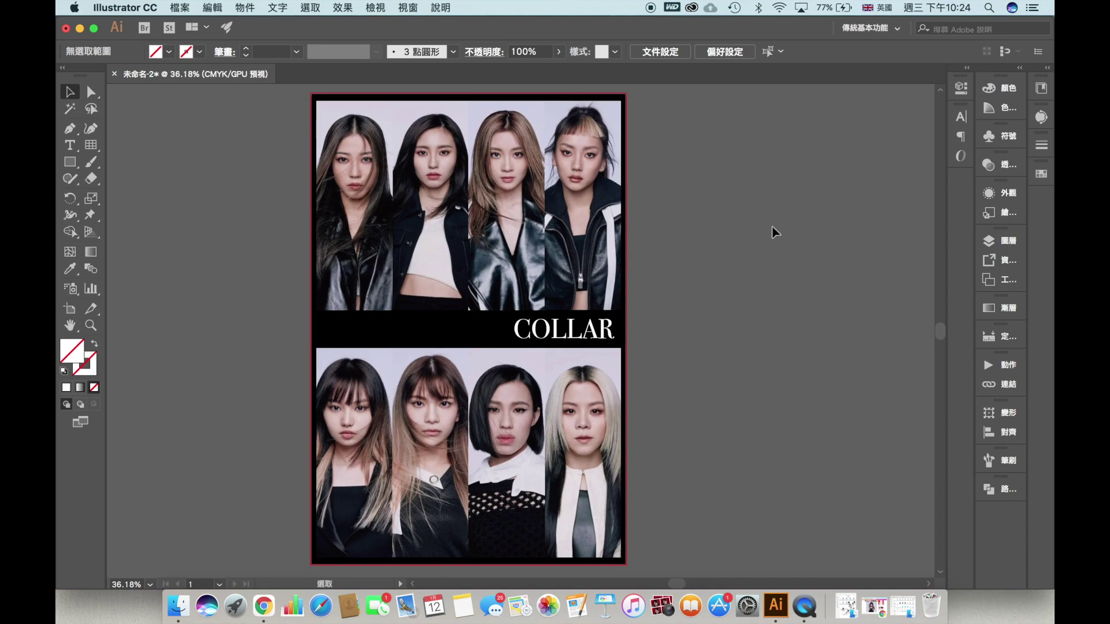